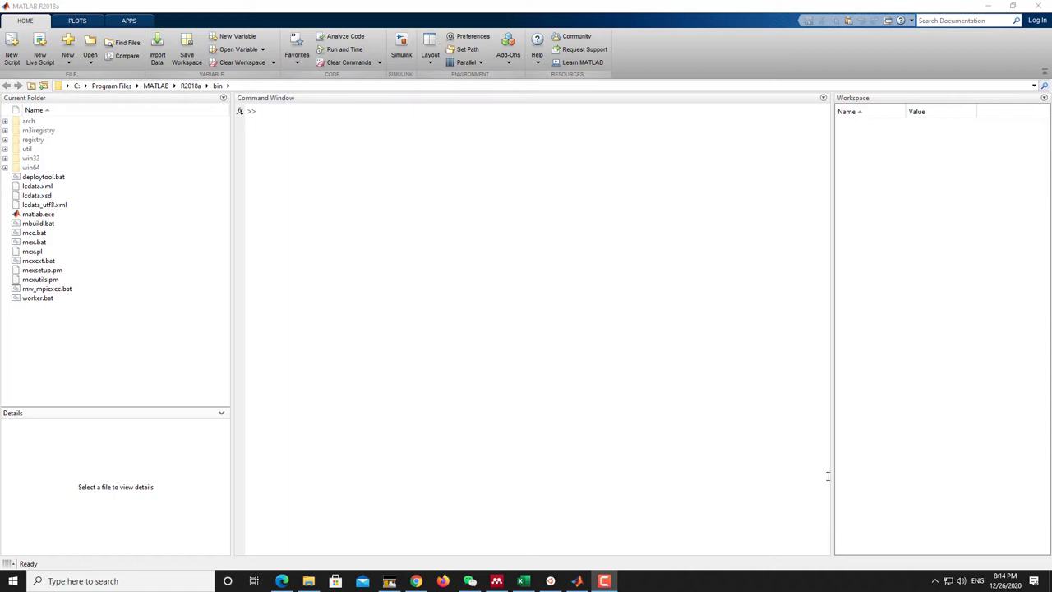
Create an empty variable a with a=[] and open it in the Variables editor
click(470, 247)
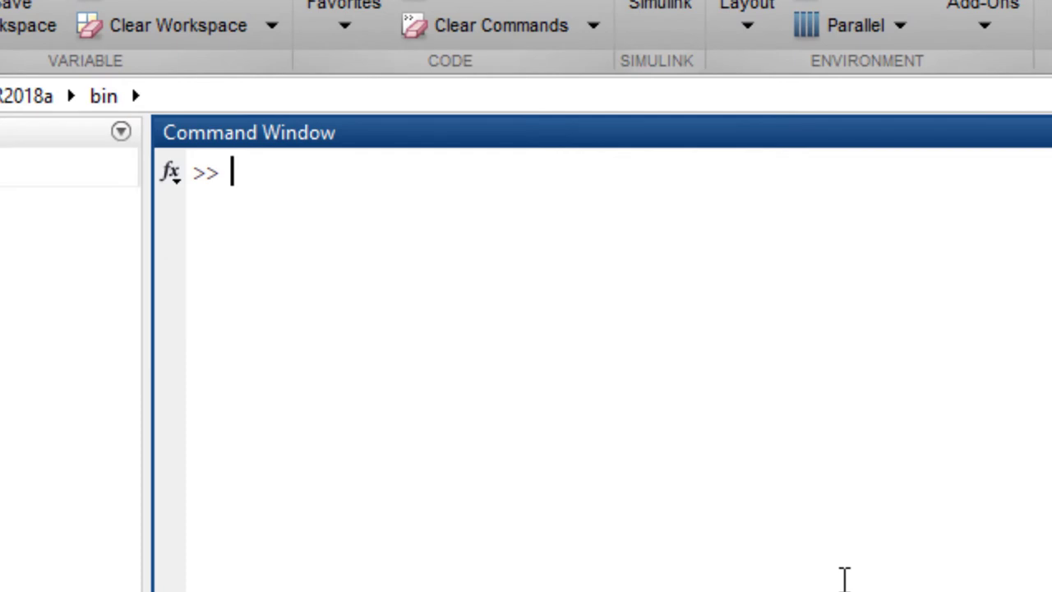
text(a=[])
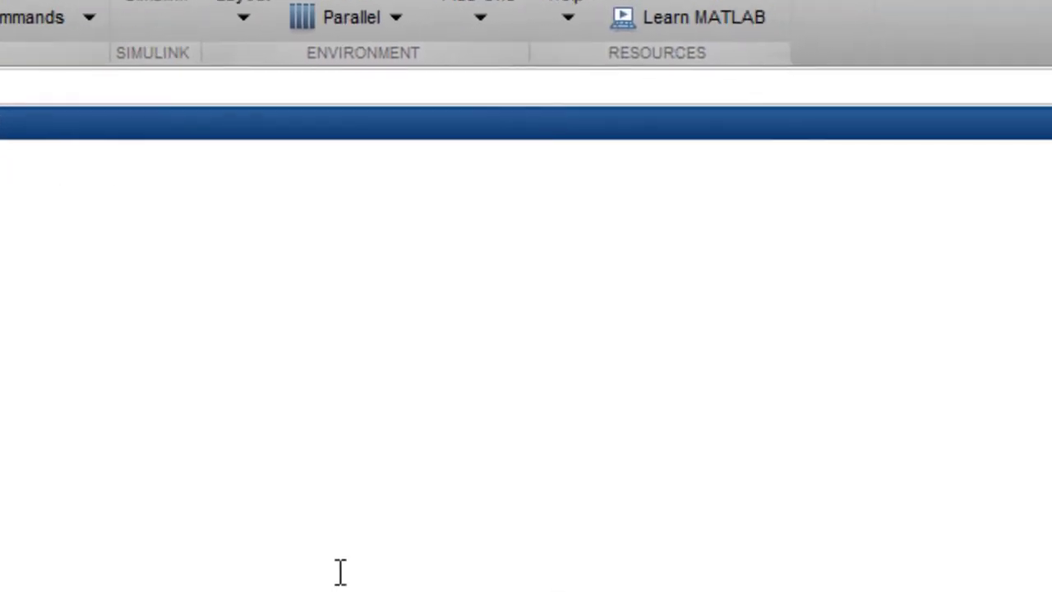
key(Return)
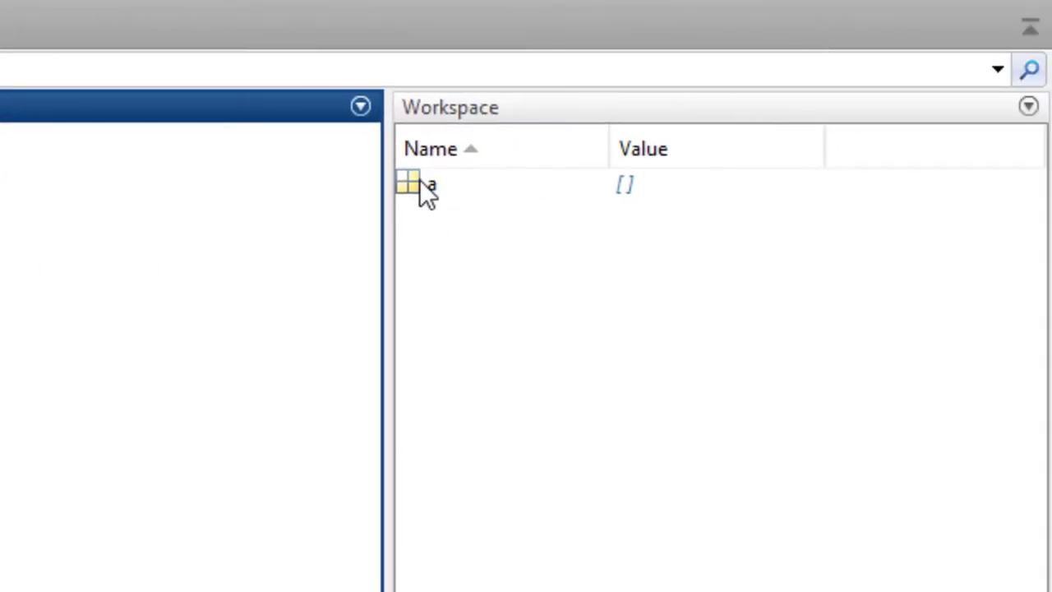
double_click(421, 184)
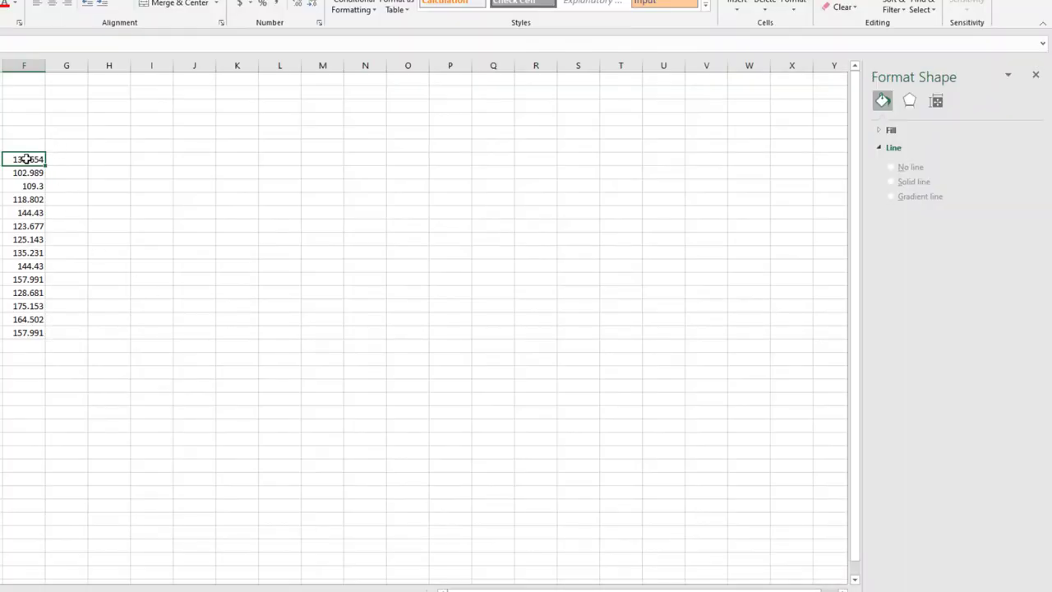
Copy the 14 column F values, 138.654 through 157.991, from Excel and return to MATLAB
drag(24, 158, 12, 333)
right_click(36, 210)
click(68, 235)
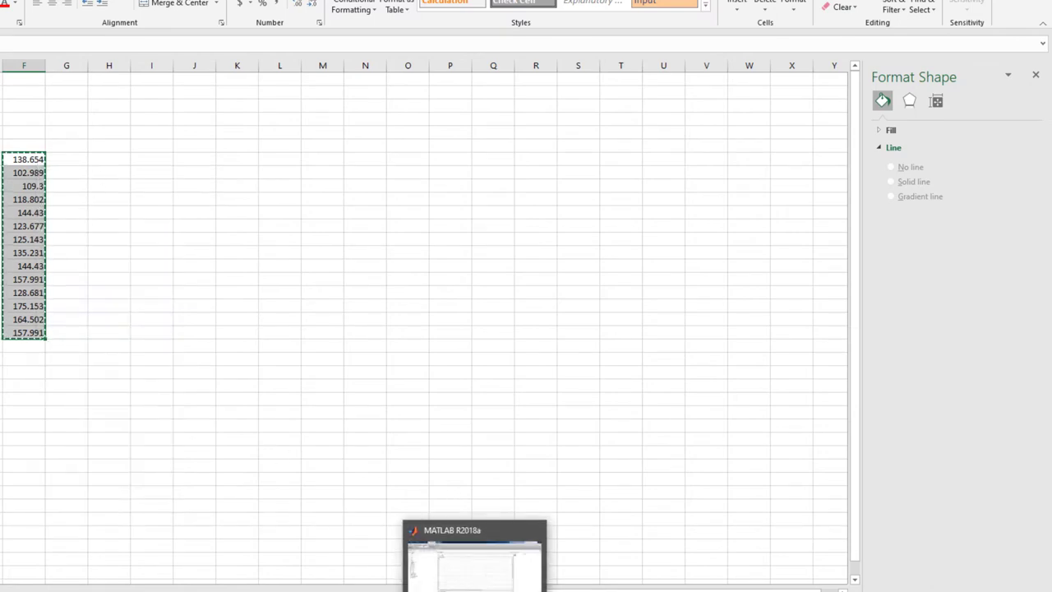
click(475, 567)
Paste the 14 values into variable a and graph them with plot(a)
right_click(96, 110)
click(119, 146)
click(342, 559)
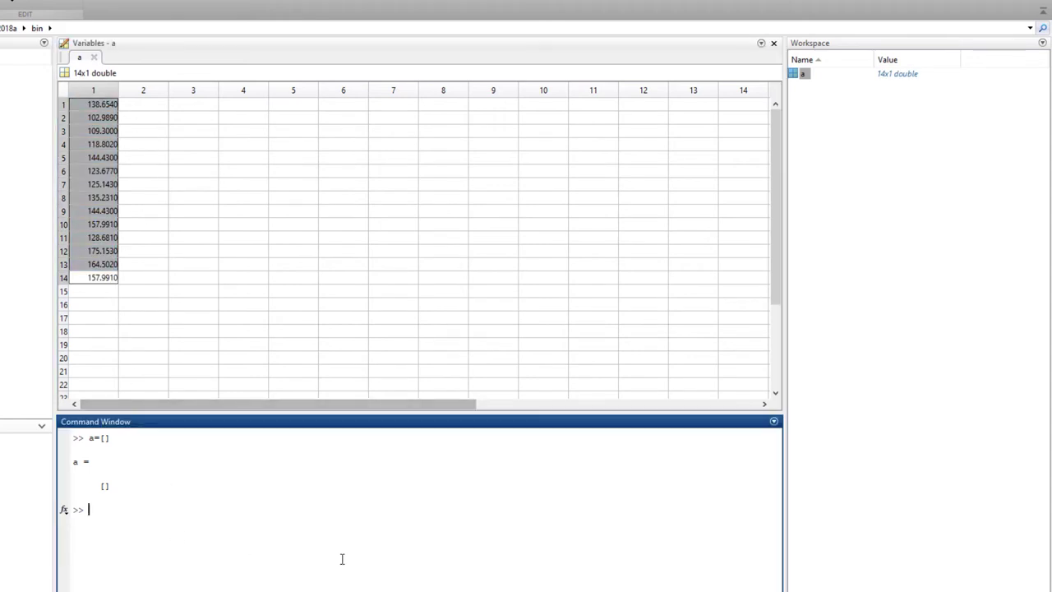
text(plot(a))
key(Return)
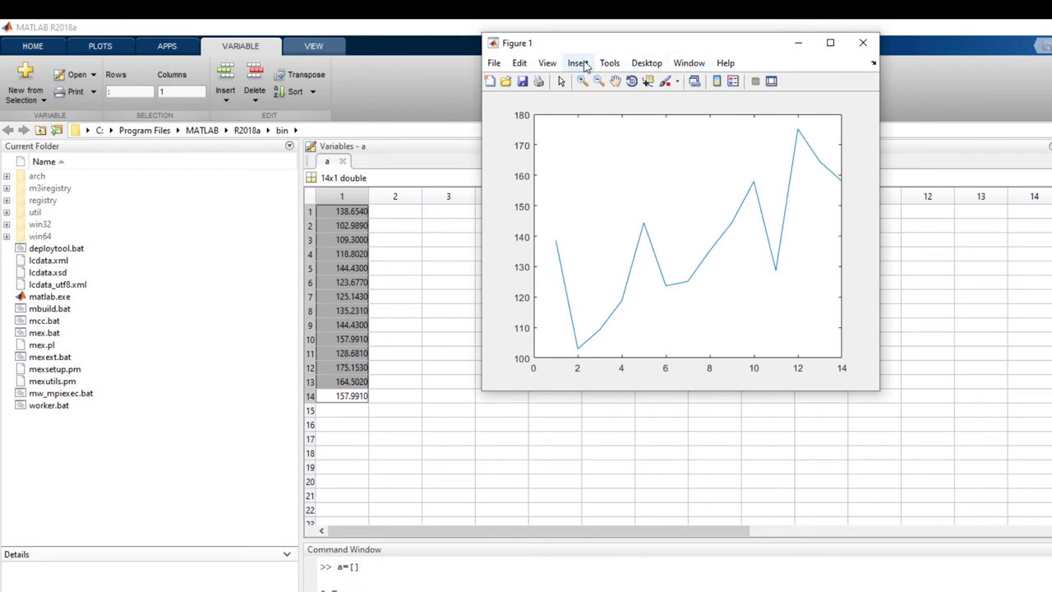
Add a linear Basic Fitting trend line to the plot of a, then close the figure
click(609, 62)
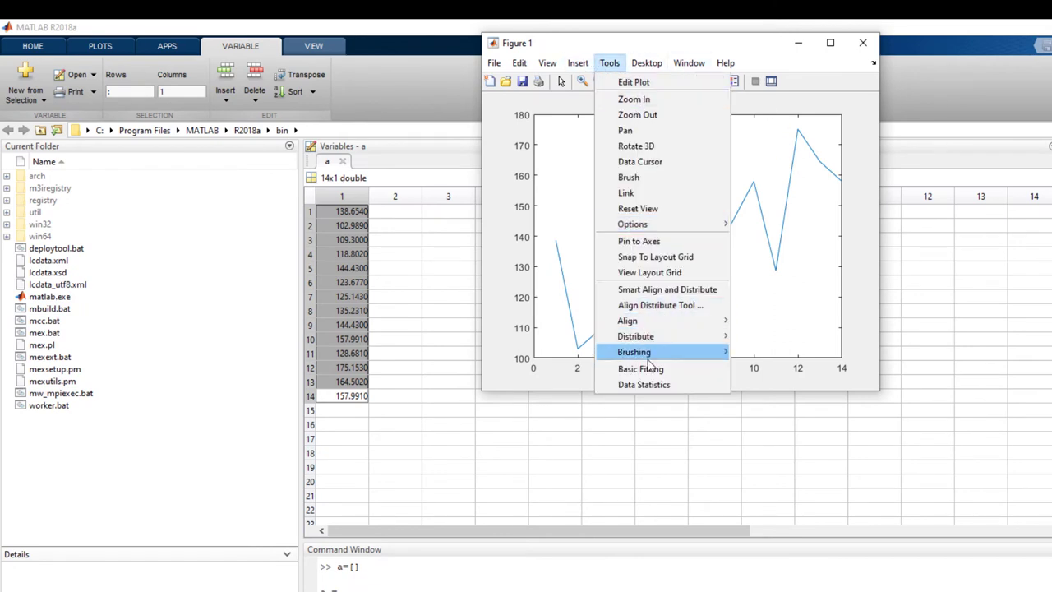
click(650, 369)
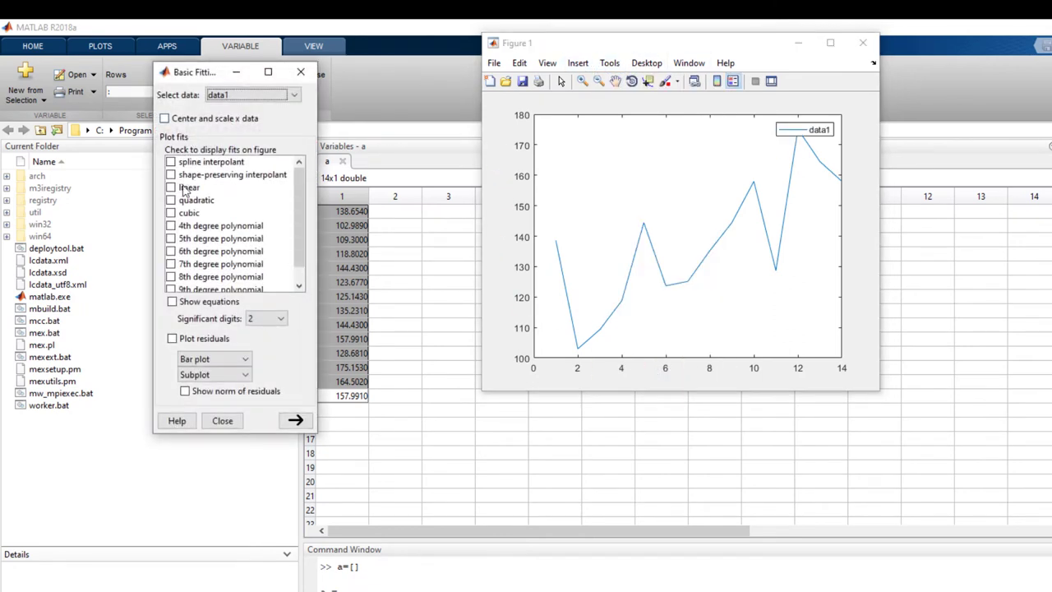
click(170, 187)
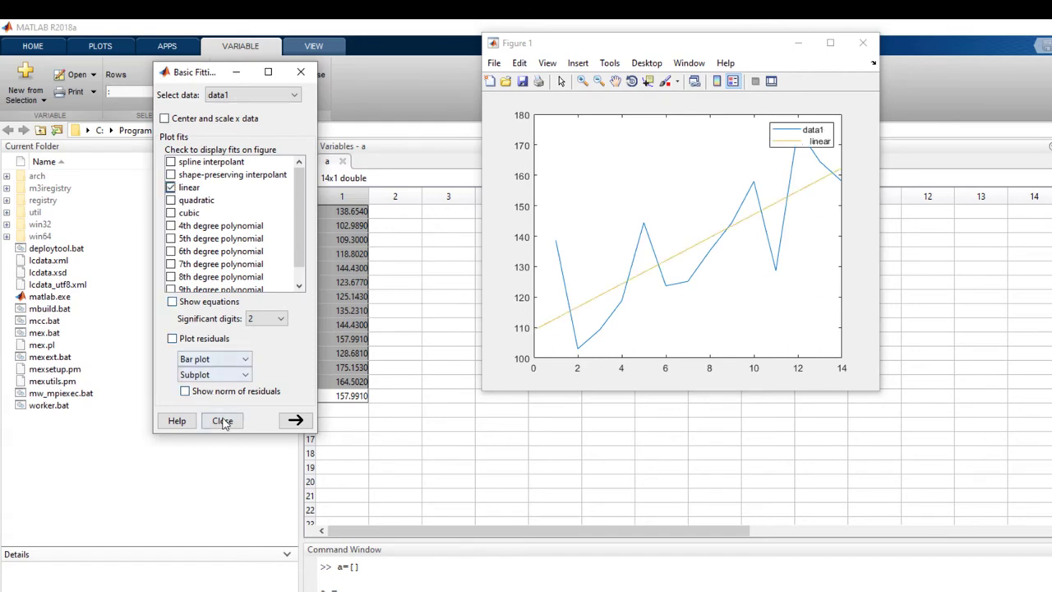
click(220, 420)
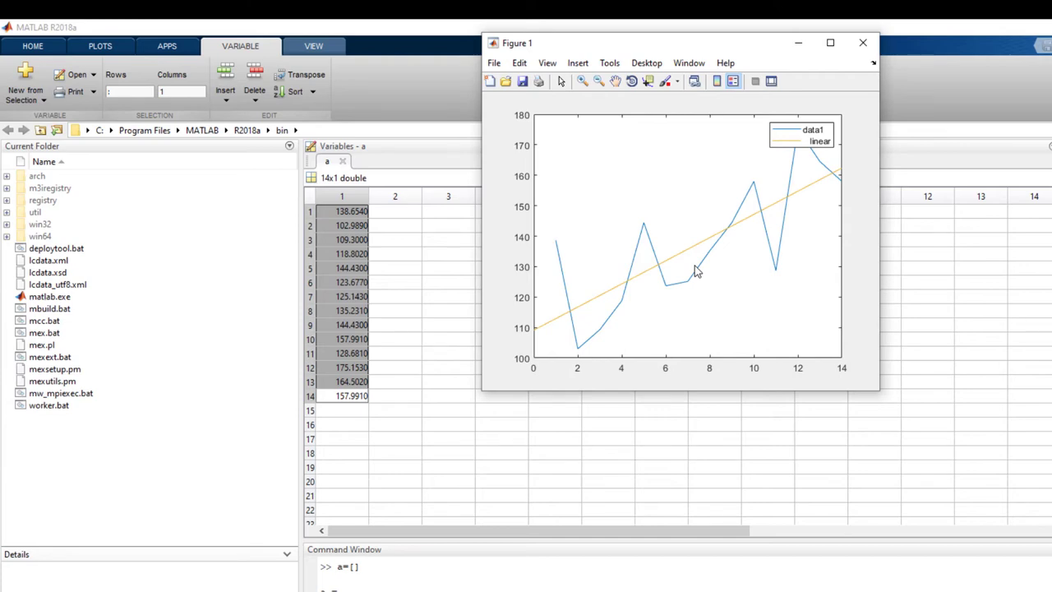
click(865, 51)
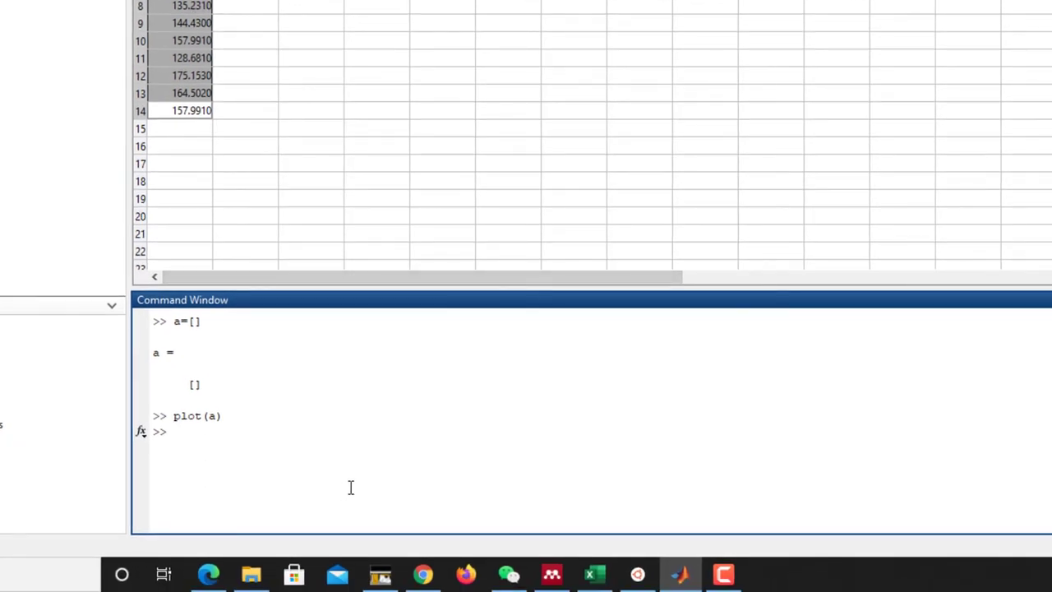
Store the detrended series in y with y=detrend(a)
text(y=a)
text(etrend()
text(a))
key(Return)
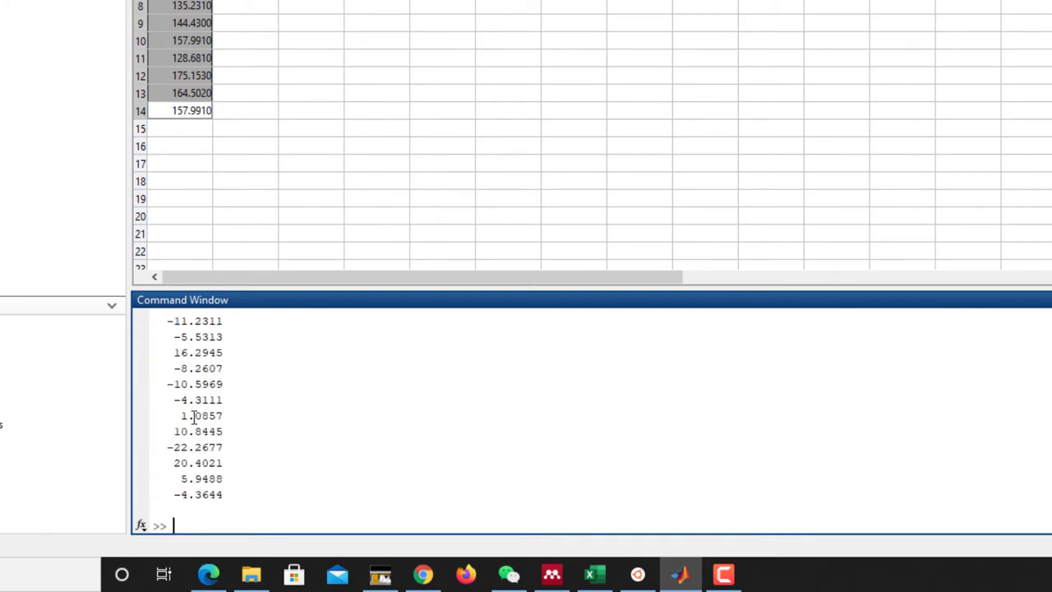
scroll(206, 414, up, 4)
scroll(205, 415, down, 3)
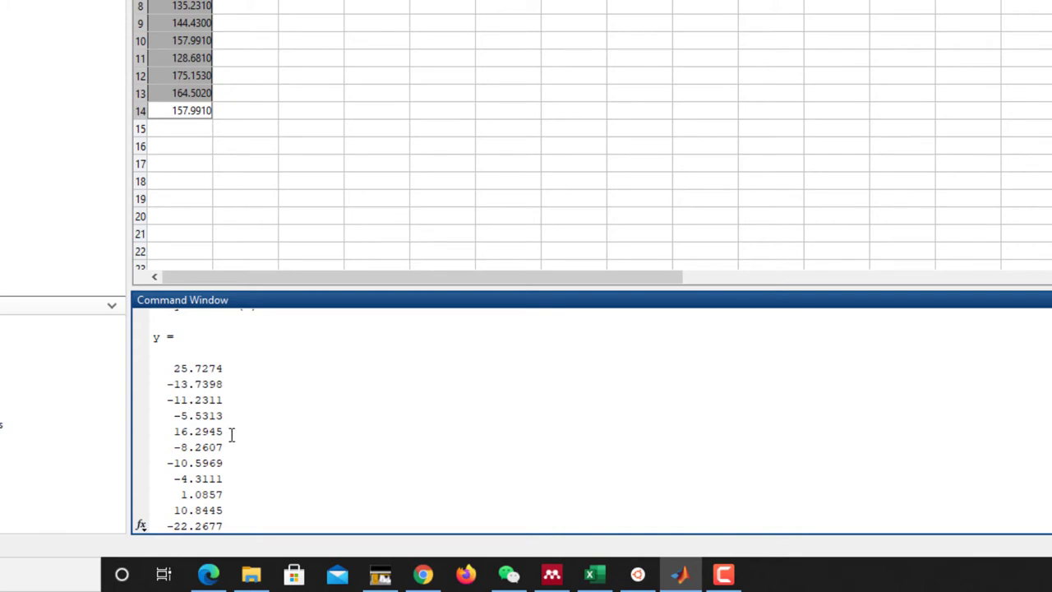
scroll(251, 442, down, 2)
scroll(252, 442, up, 4)
scroll(252, 441, down, 4)
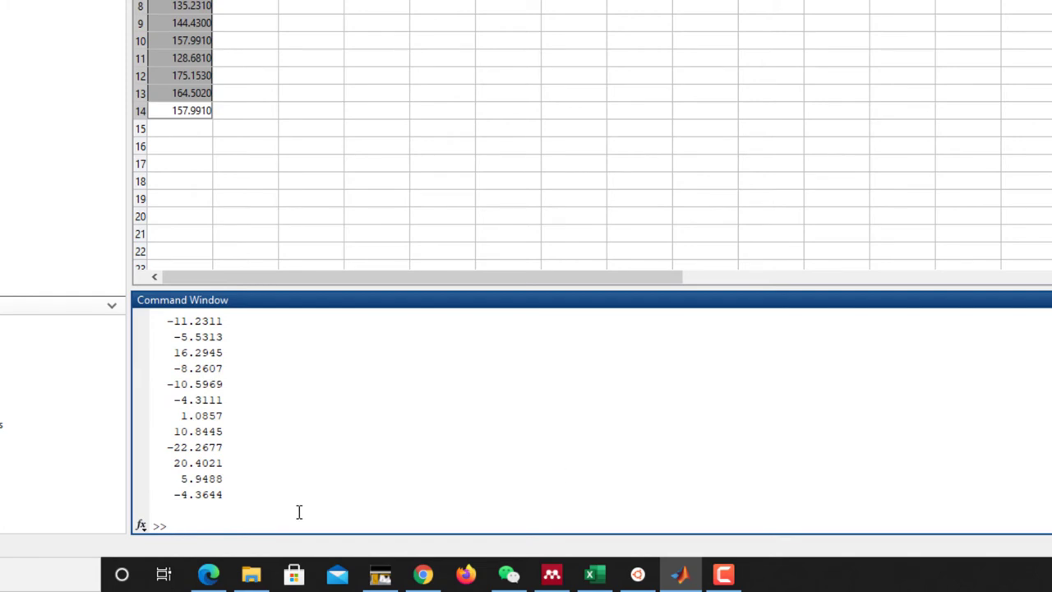
key(Up)
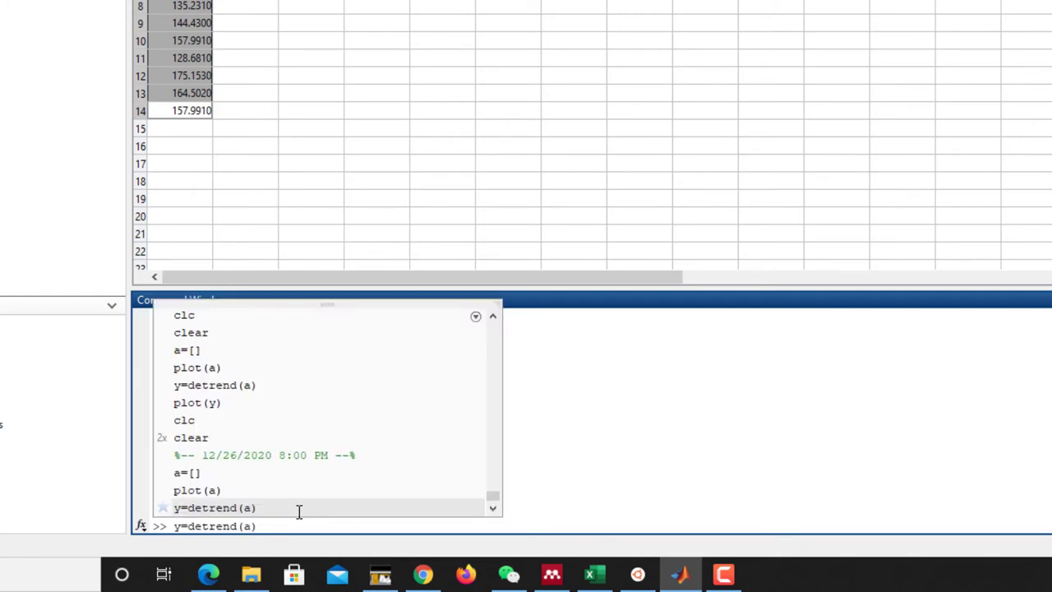
key(Return)
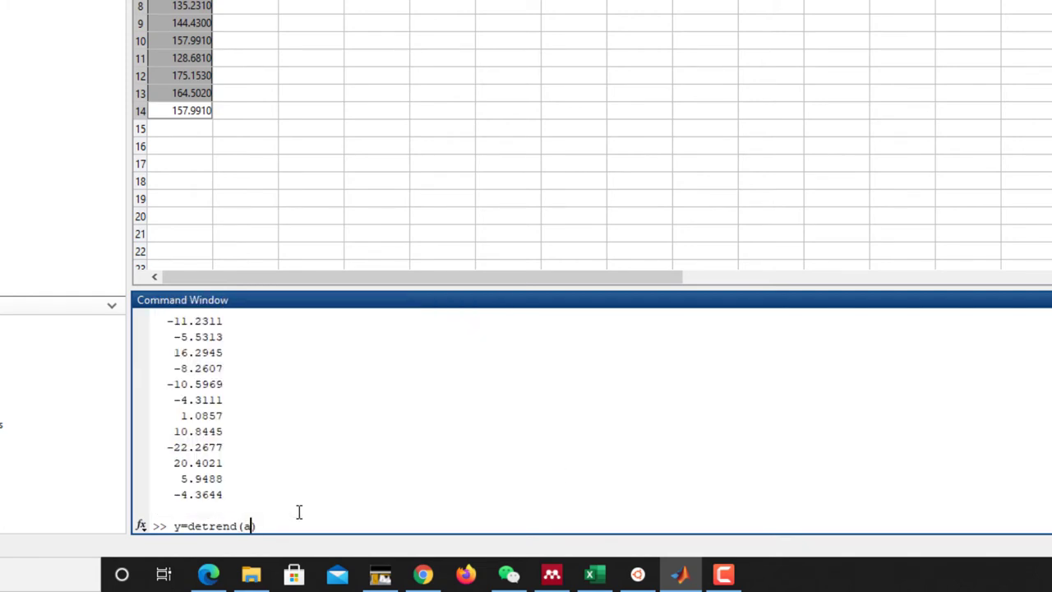
Edit the recalled plot(a) command to plot(y) and graph the detrended series
key(Up)
key(Up)
key(Left)
key(BackSpace)
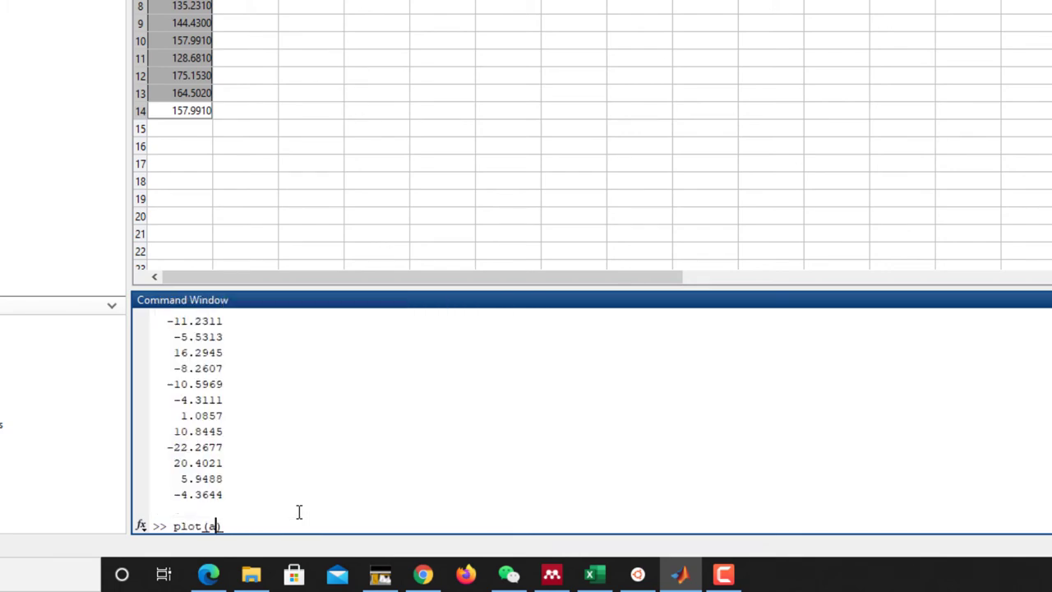
text(y)
key(Return)
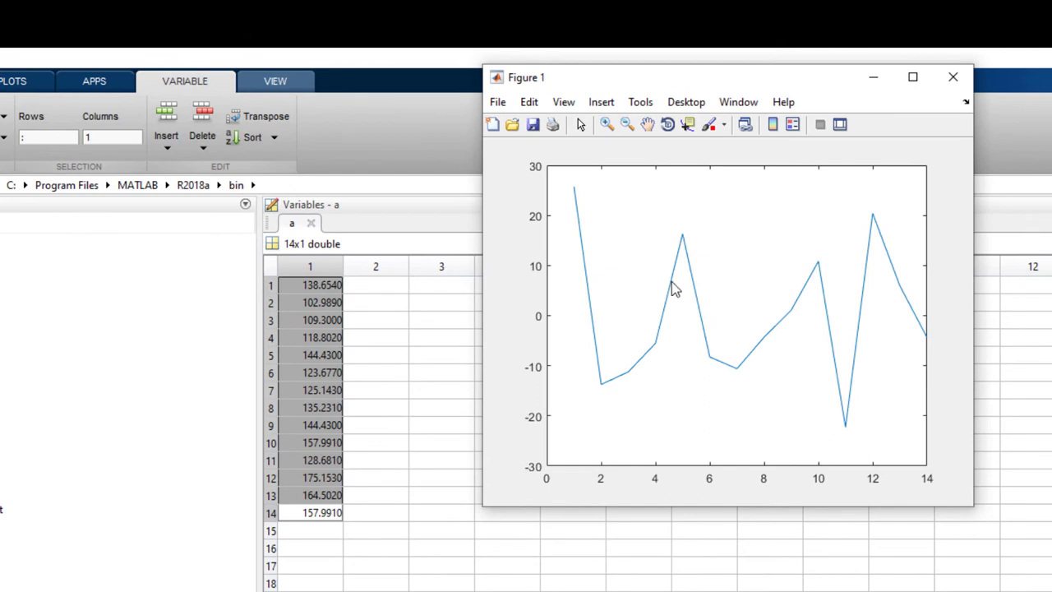
Fit a linear Basic Fitting line to the plot of y, after trying cubic, showing a flat trend at zero
click(602, 103)
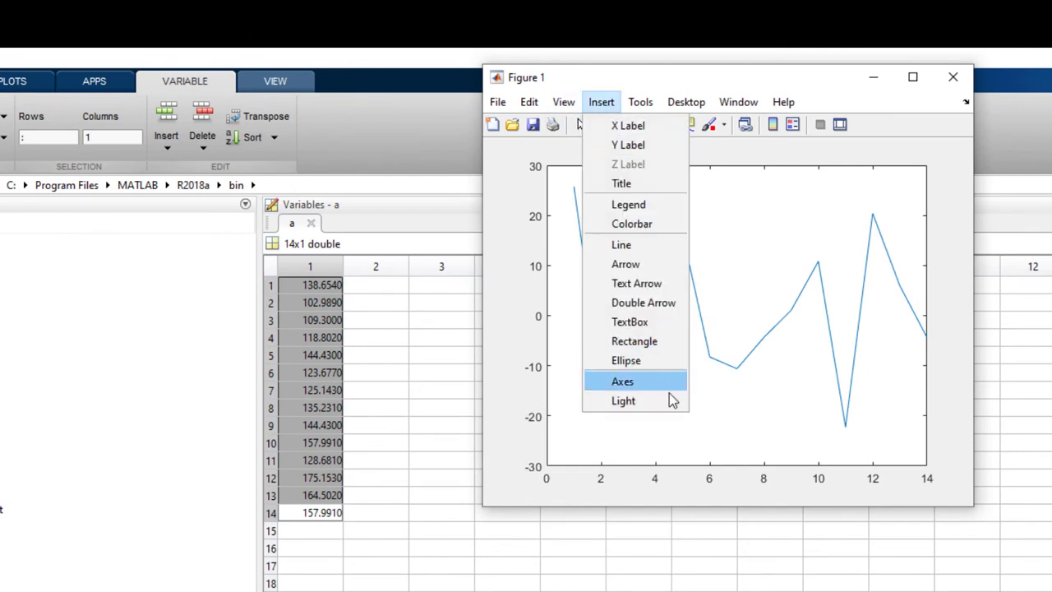
mouse_move(641, 104)
click(674, 480)
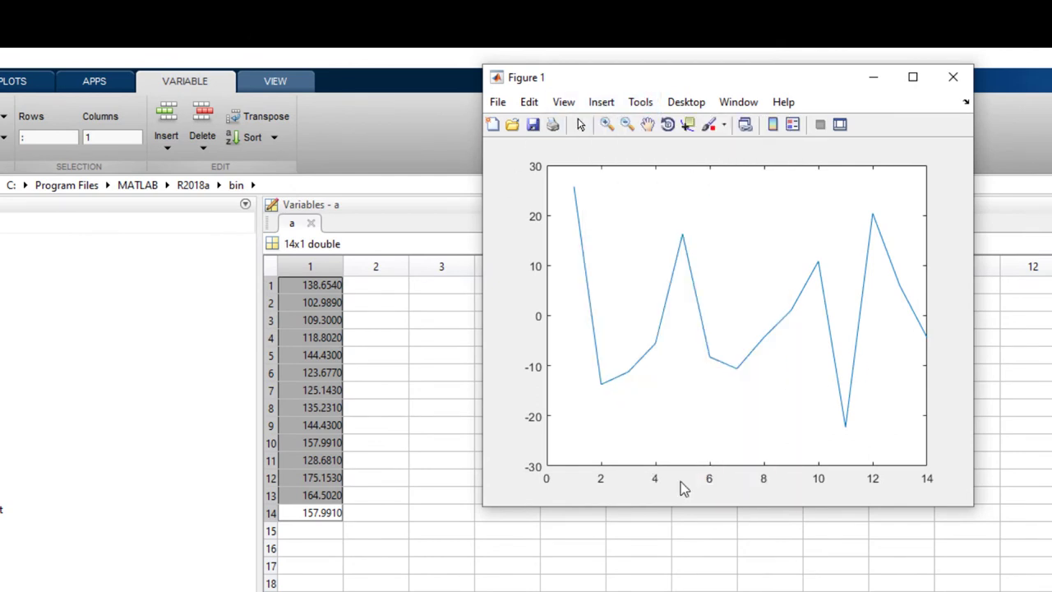
click(99, 287)
click(99, 287)
click(99, 254)
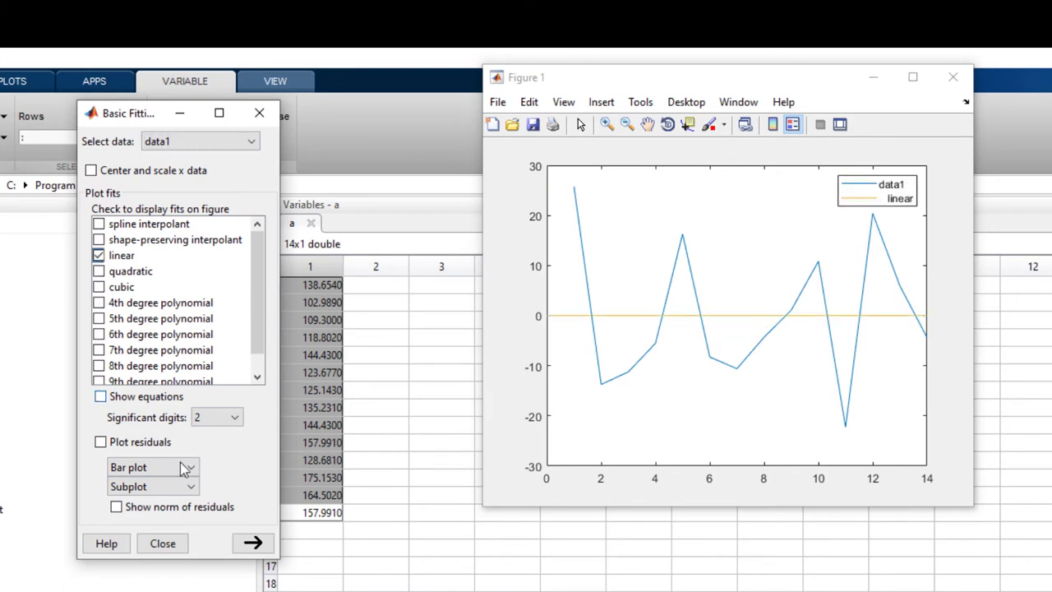
click(163, 543)
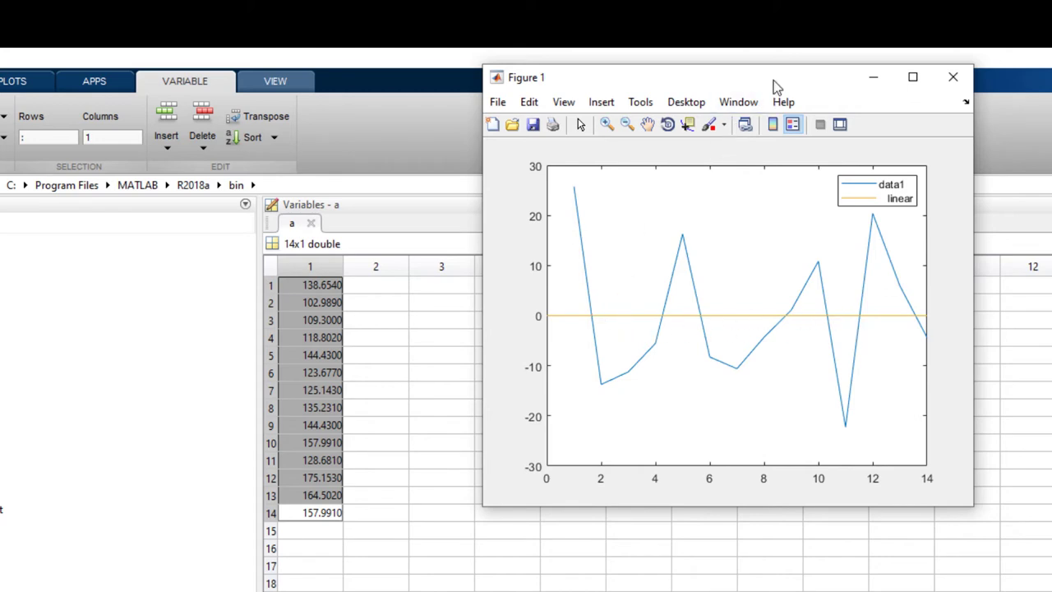
drag(776, 86, 701, 248)
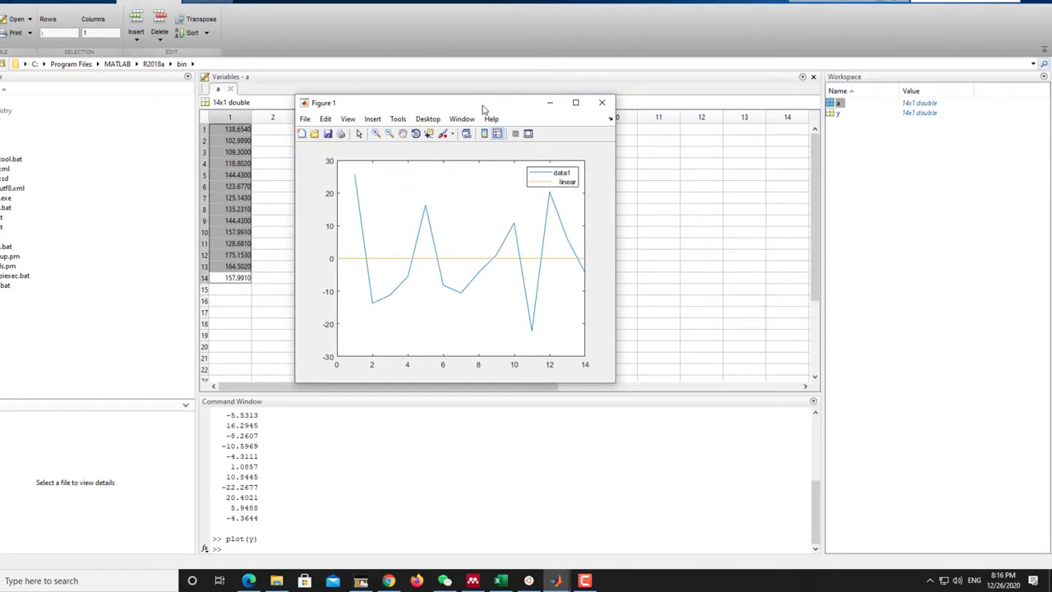
Close Figure 1, locate file.nc in the detrend folder, and begin the cdo detrend command in the terminal
click(602, 103)
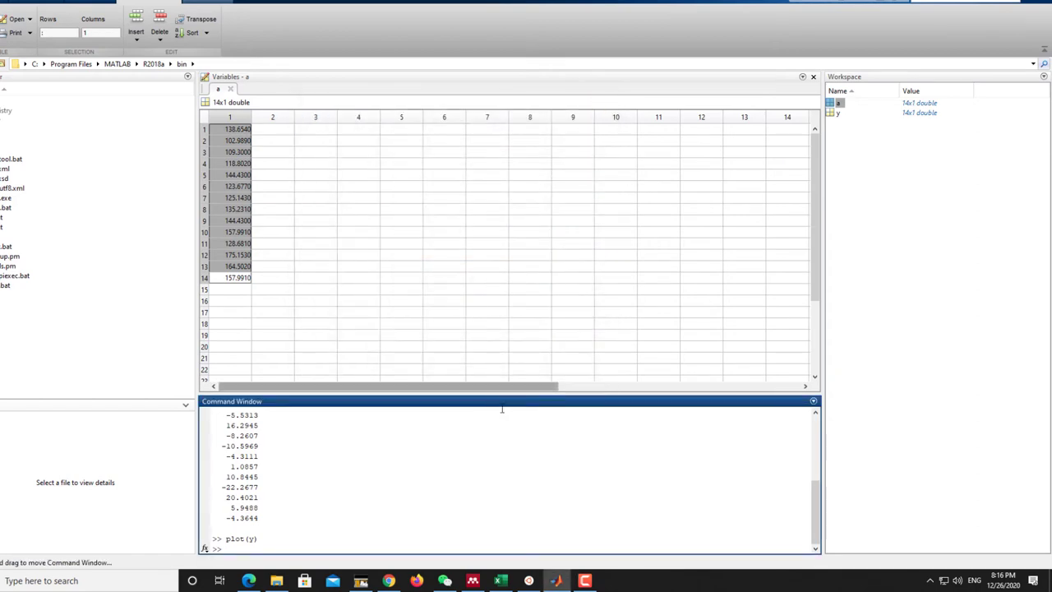
click(276, 580)
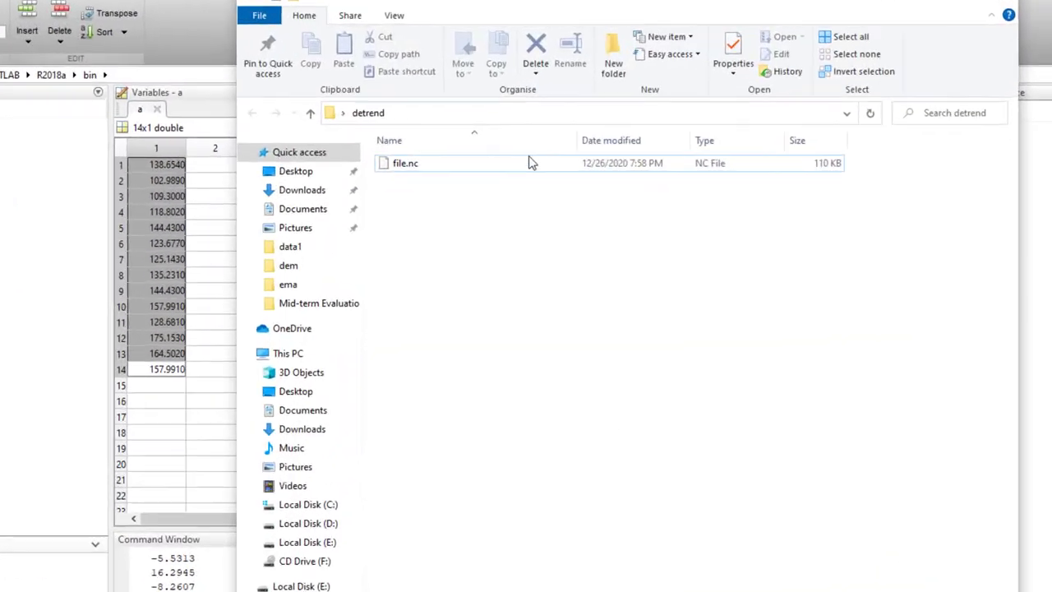
click(530, 162)
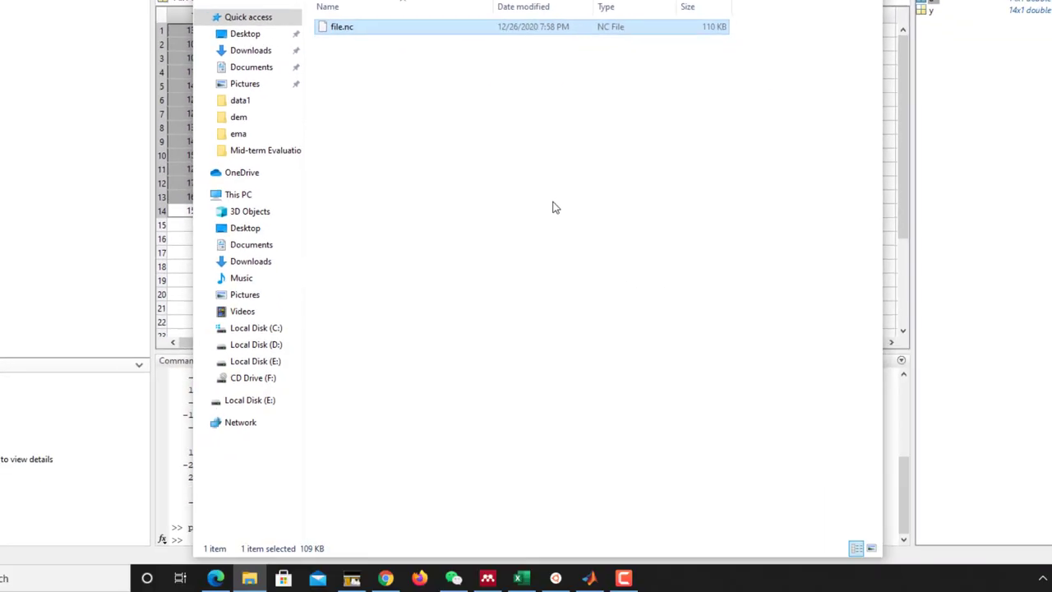
click(556, 578)
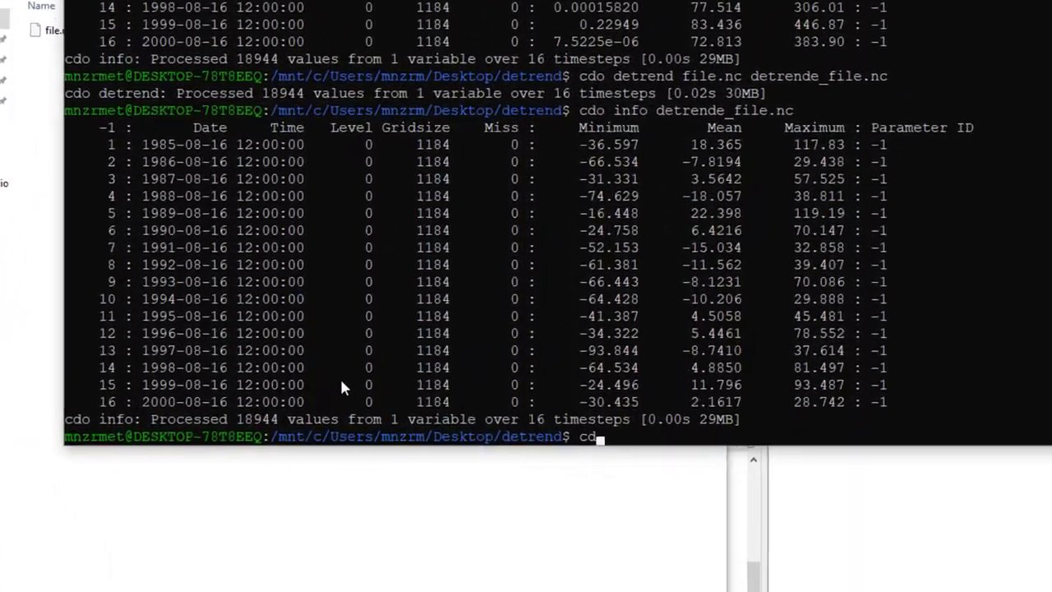
text(cdo detrend file.nc )
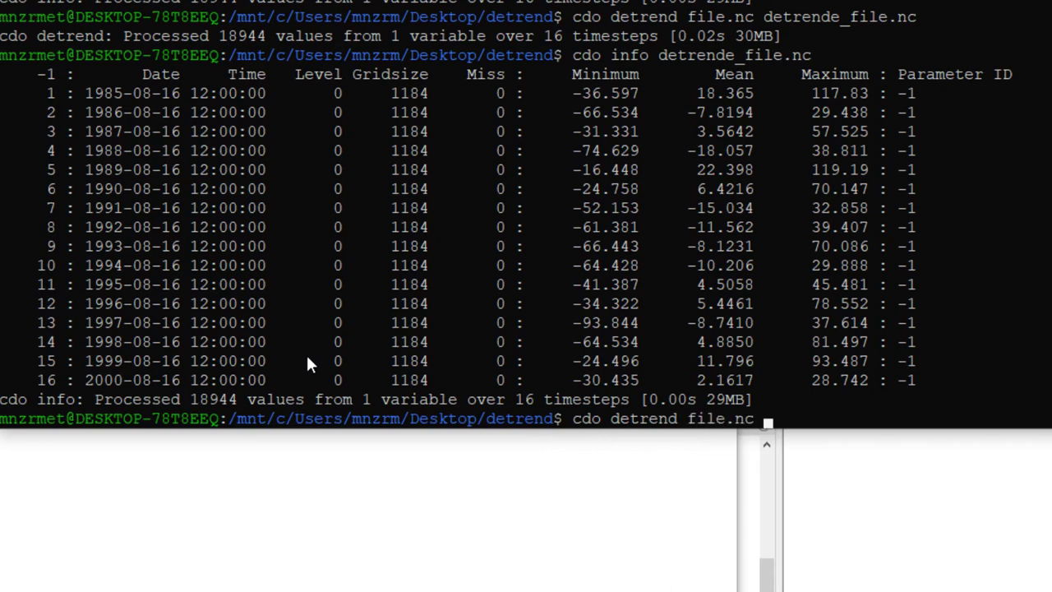
text(detrended_file.nc)
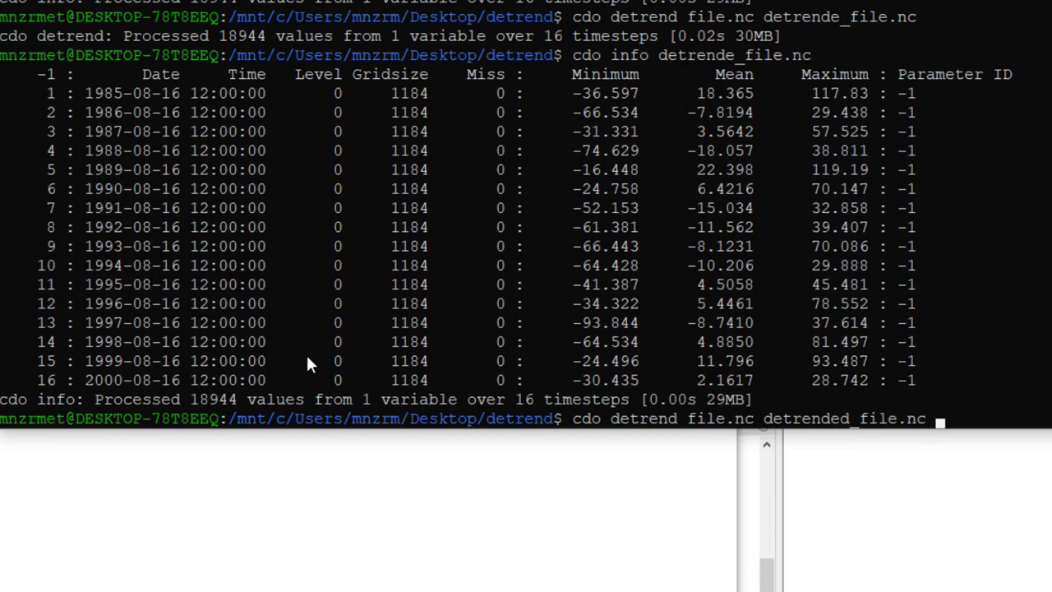
Detrend file.nc into detrended_file.nc, then run cdo info file.nc and select its 16 rows
key(Return)
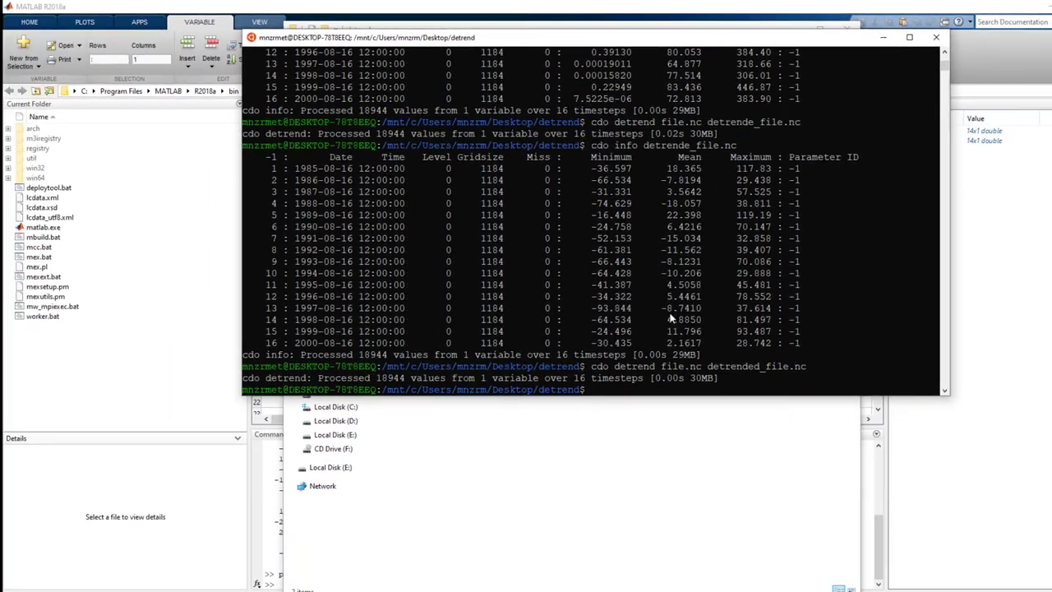
text(fil)
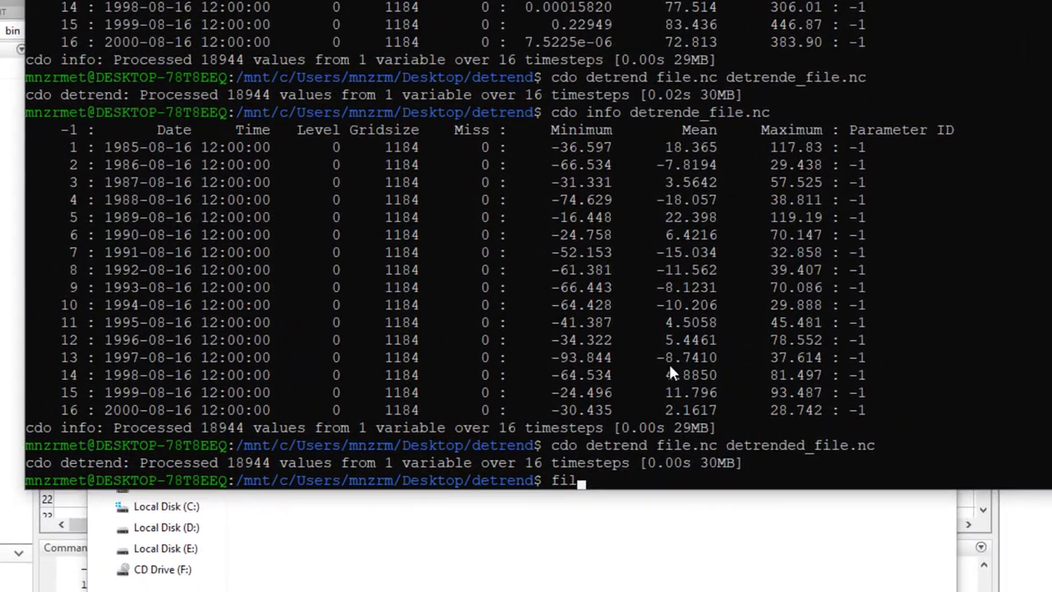
key(BackSpace)
key(BackSpace)
key(BackSpace)
text(cdo i)
text(nfo fil)
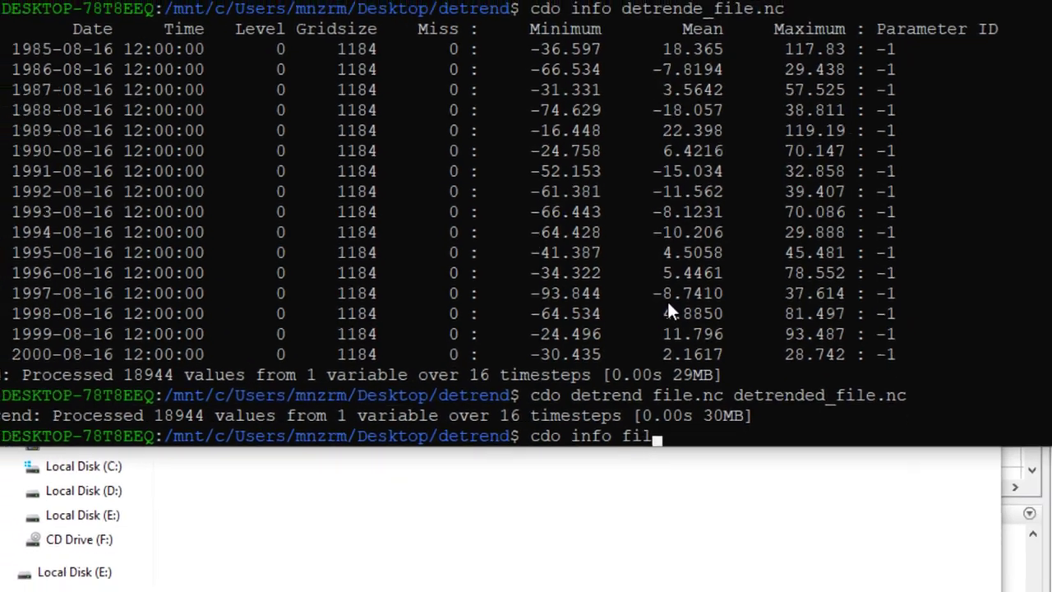
text(e.nc)
key(Return)
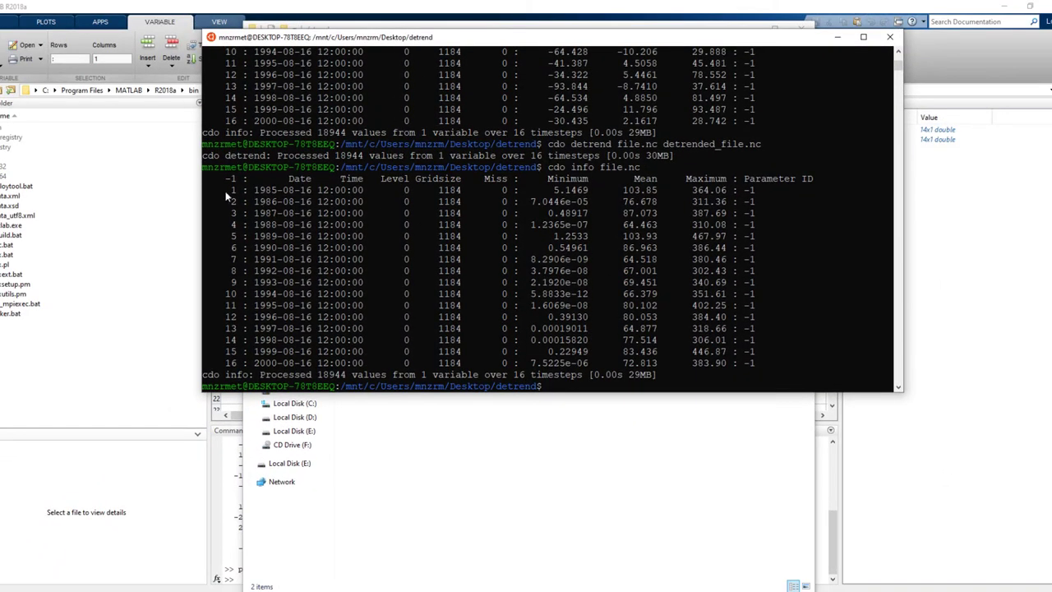
drag(224, 191, 781, 364)
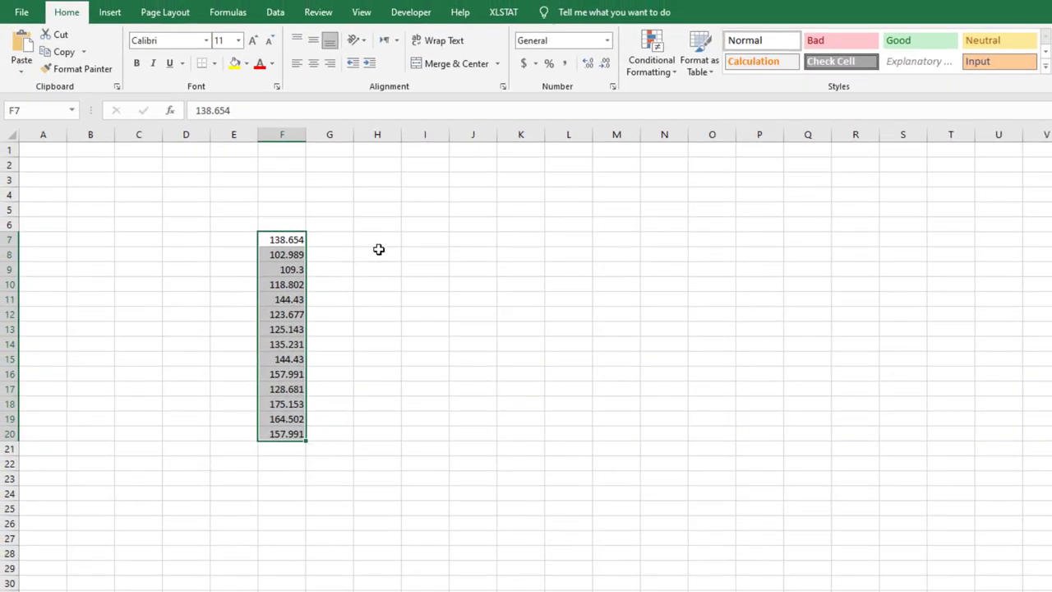
Import the copied file.nc statistics into columns starting at cell I7 with the Text Import Wizard
click(422, 238)
click(27, 72)
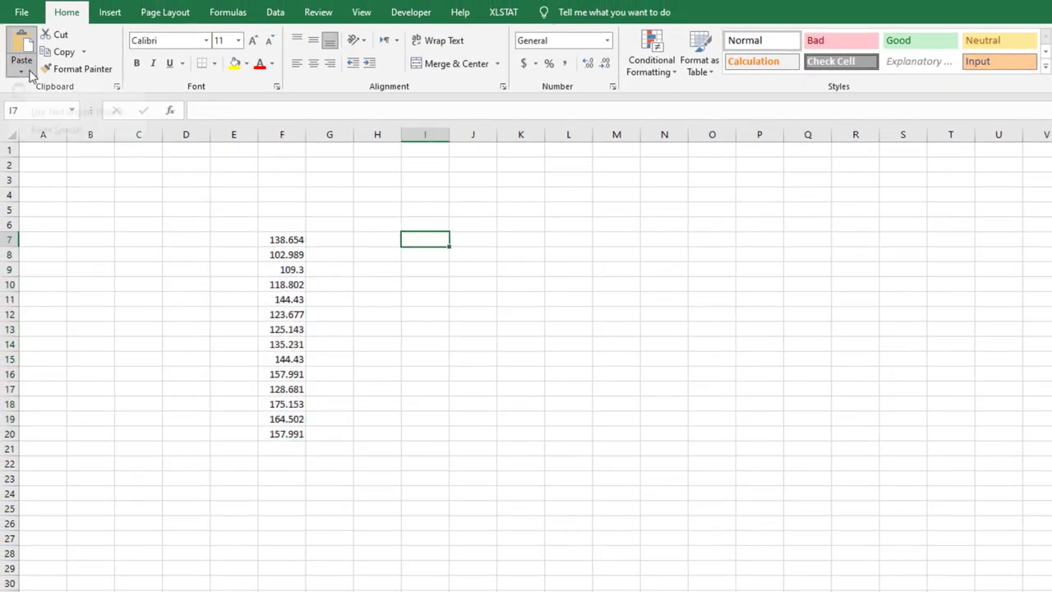
click(49, 125)
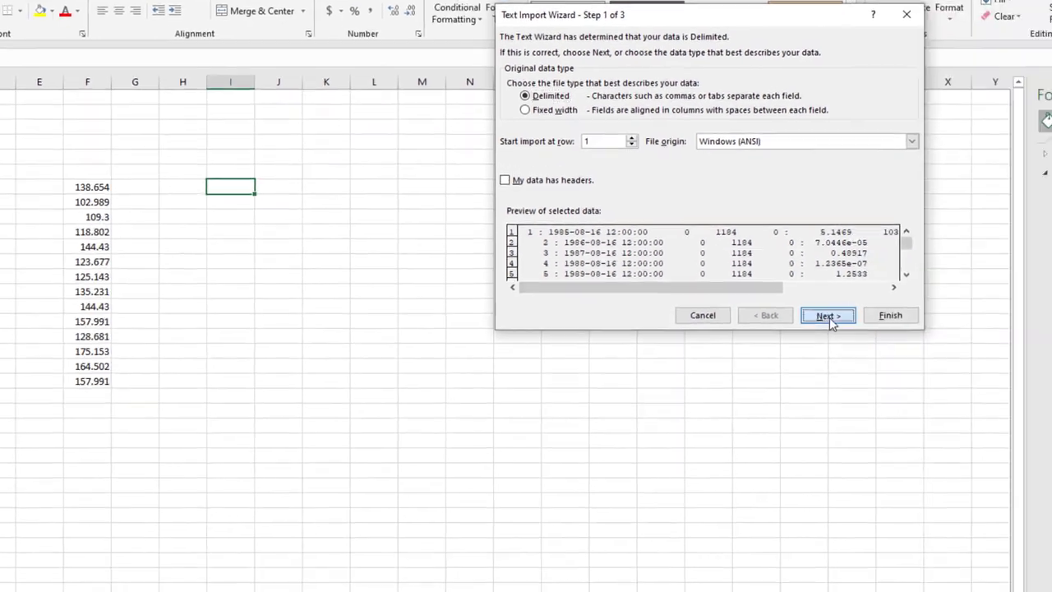
click(827, 316)
click(828, 316)
click(891, 315)
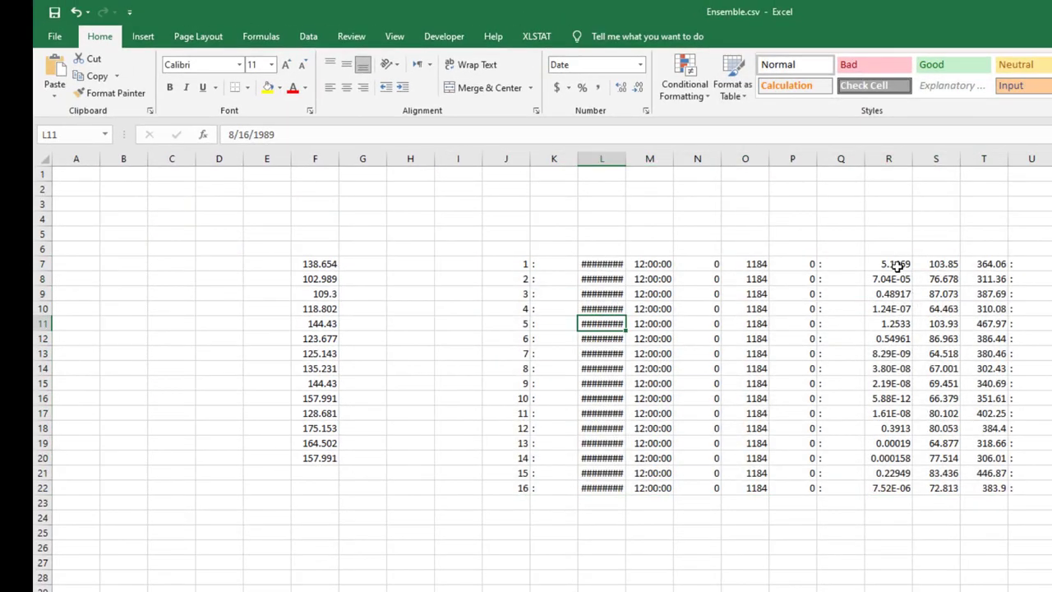
Chart the 16 Mean values in column S as a scatter with straight lines
drag(937, 264, 953, 485)
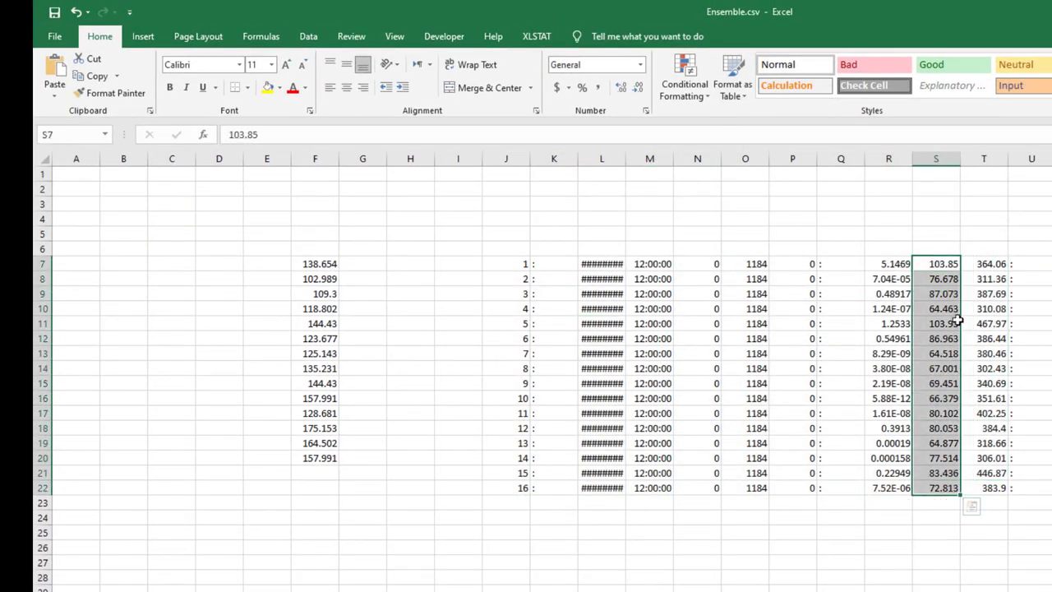
click(144, 38)
click(723, 95)
click(760, 180)
drag(761, 366, 776, 351)
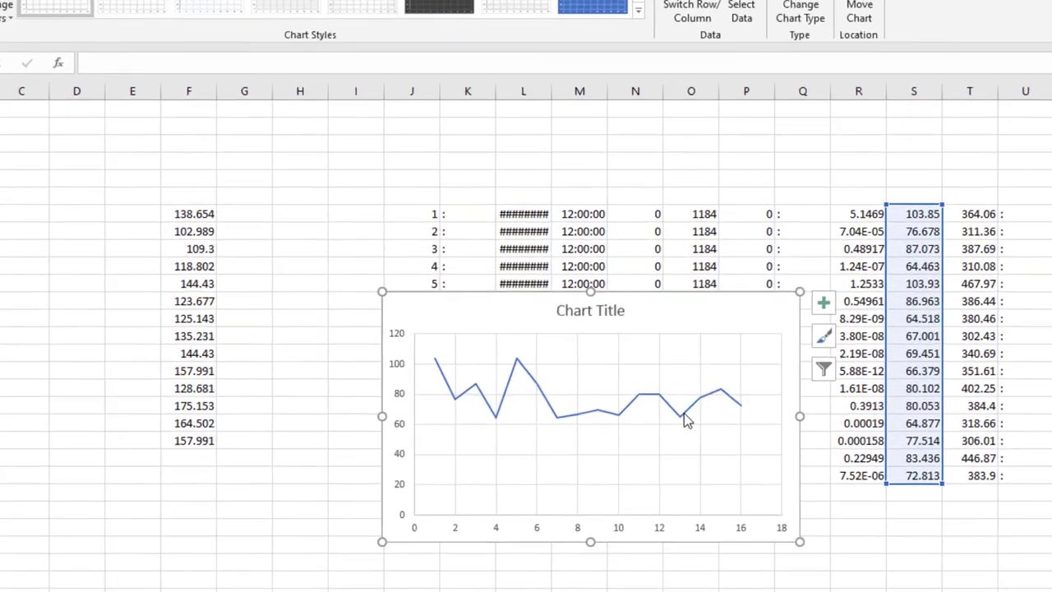
Add a linear trendline to the Mean series, showing its decline
click(684, 416)
right_click(684, 417)
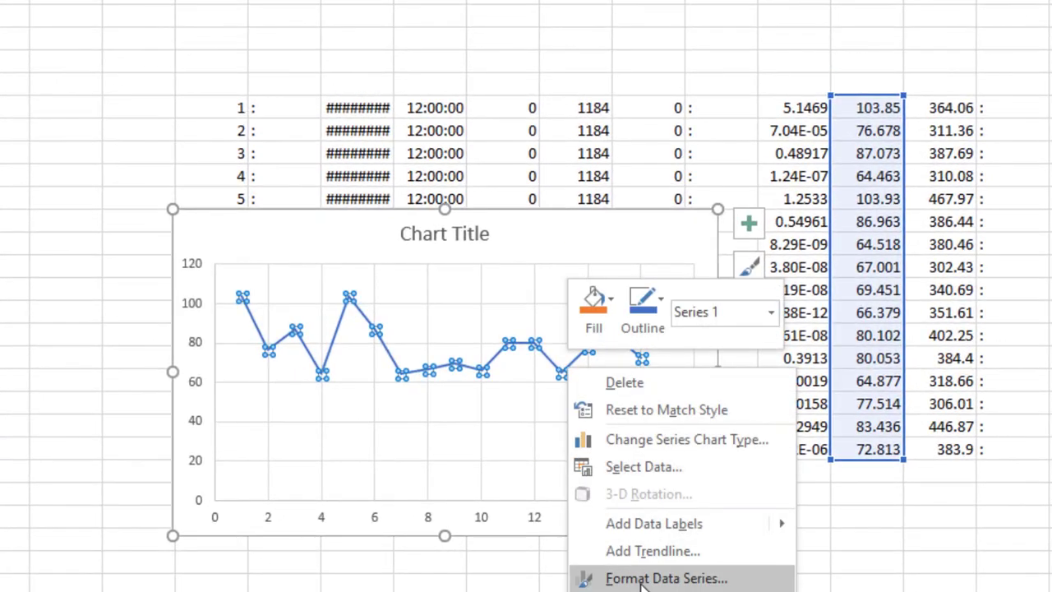
click(731, 560)
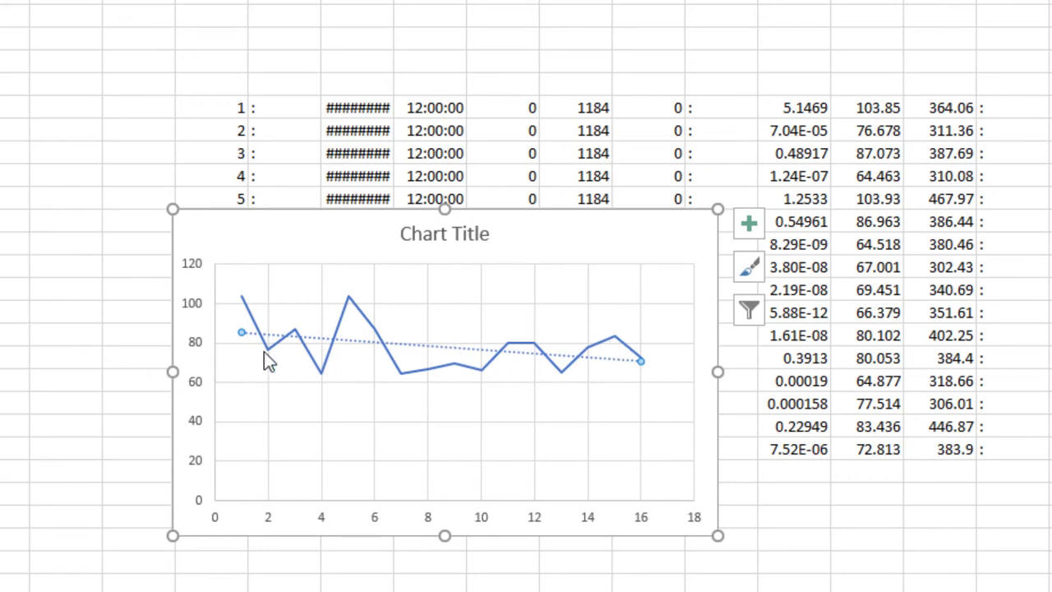
click(612, 263)
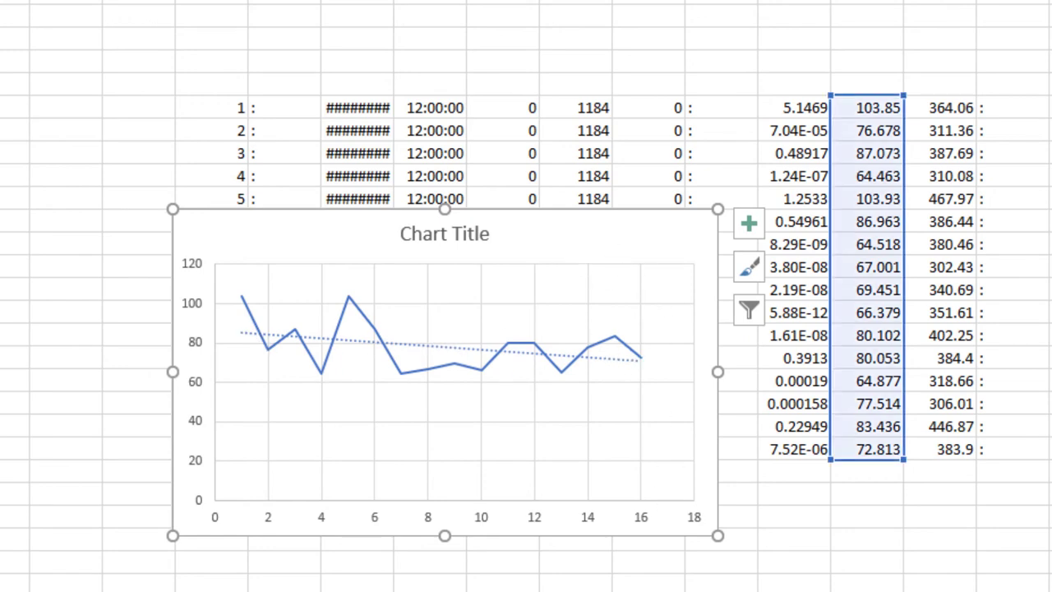
Run cdo info detrended_file.nc in the terminal and select its 16 output rows
key(alt+Tab)
key(Up)
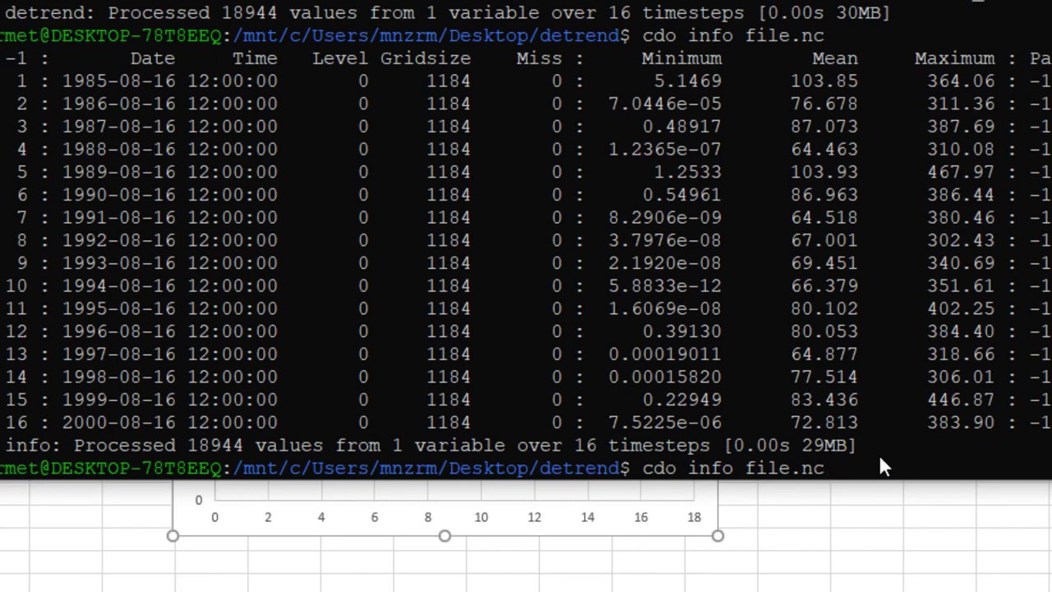
key(Left)
key(Left)
key(Left)
key(Left)
key(End)
key(BackSpace)
key(BackSpace)
key(BackSpace)
key(BackSpace)
key(BackSpace)
key(BackSpace)
key(BackSpace)
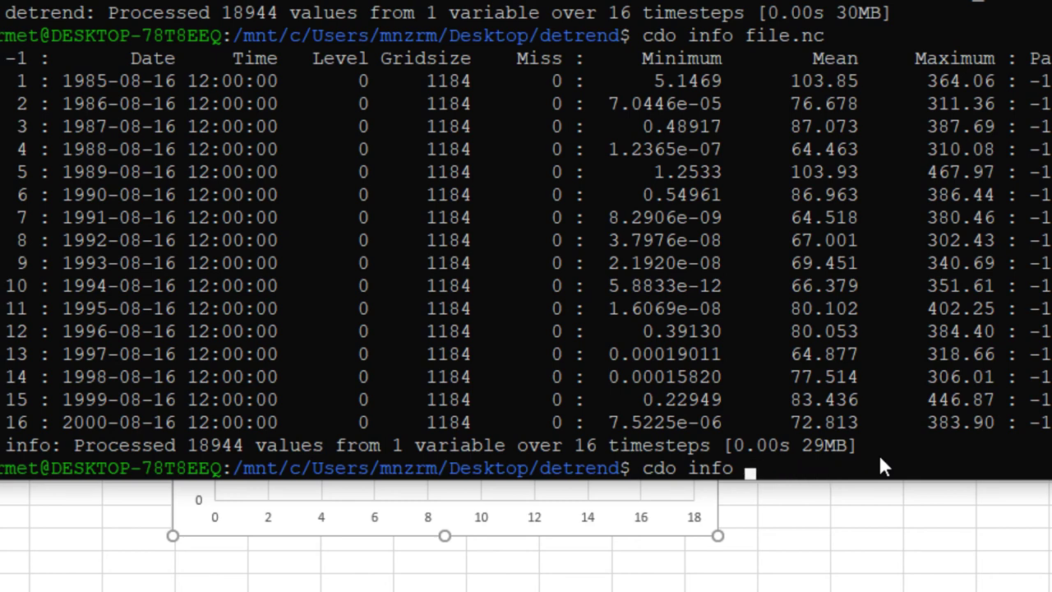
text(de)
key(Tab)
key(Return)
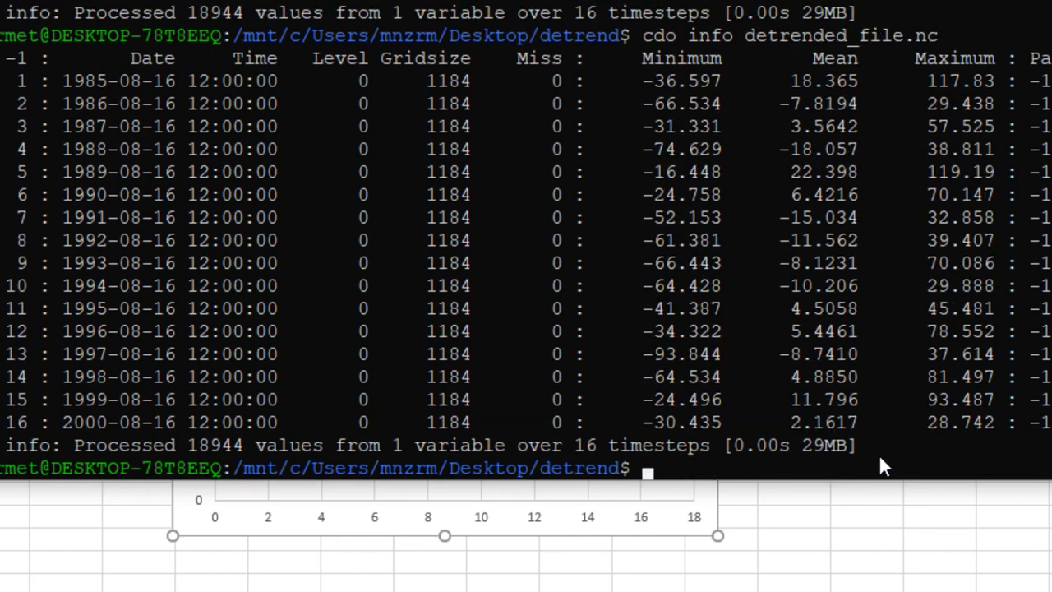
drag(7, 74, 1037, 428)
Copy the detrended rows and import them at cell G7 of a new worksheet via the Text Import Wizard
right_click(863, 272)
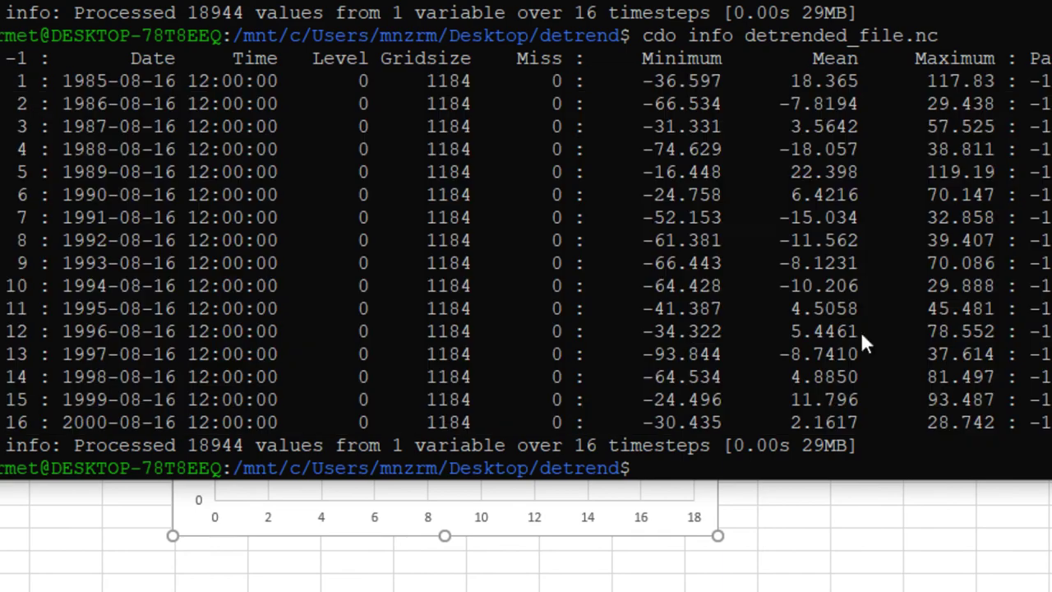
click(806, 567)
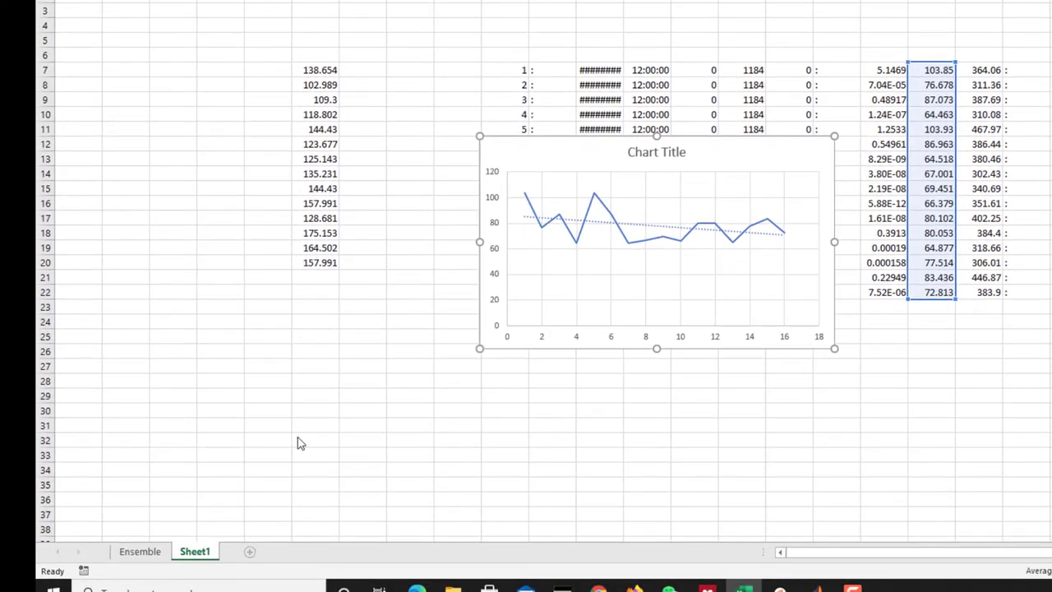
click(298, 551)
click(364, 71)
right_click(363, 71)
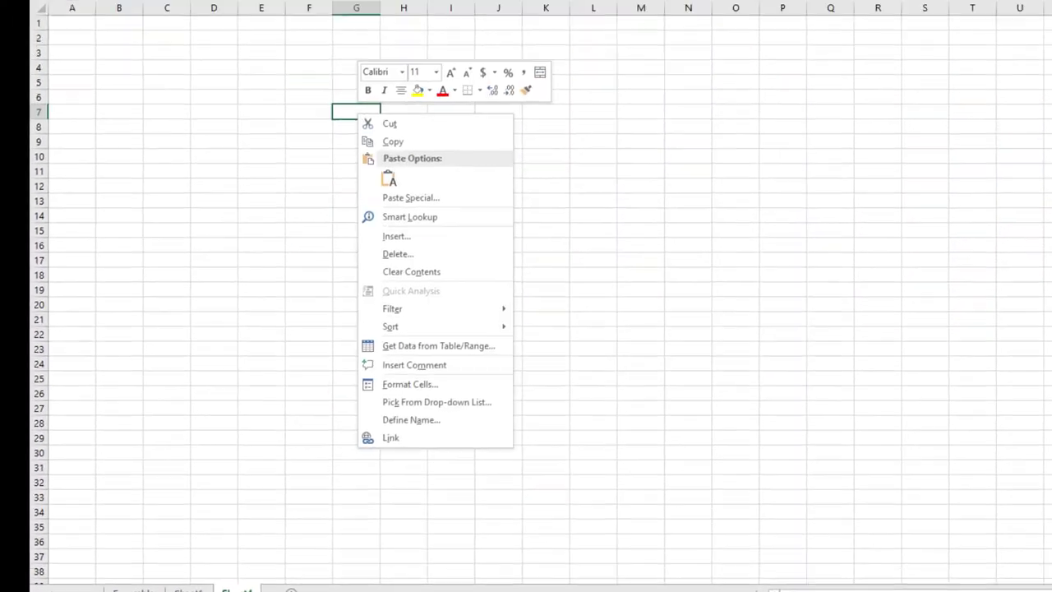
click(21, 115)
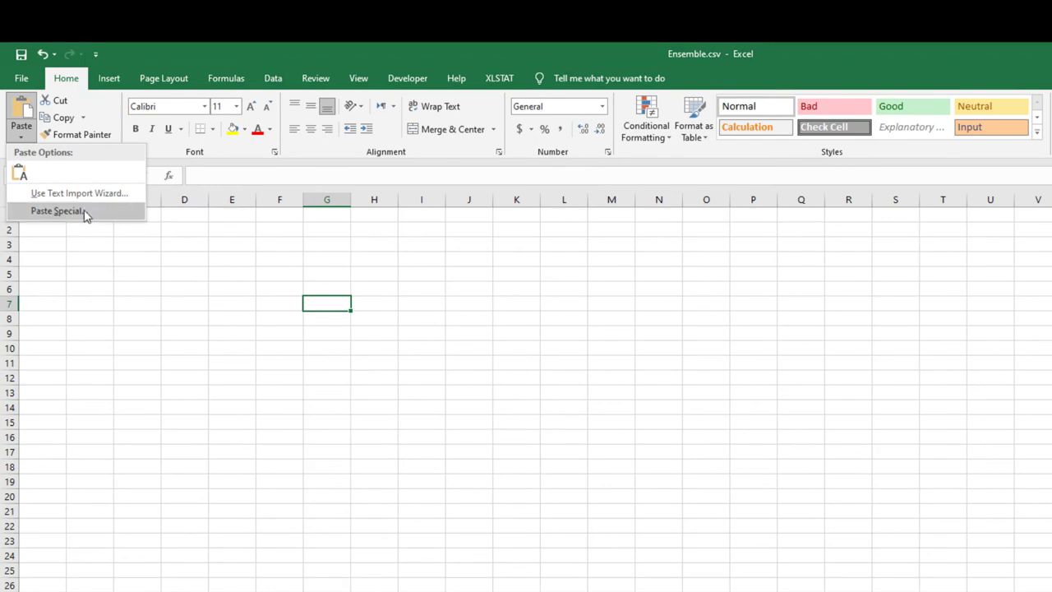
click(86, 193)
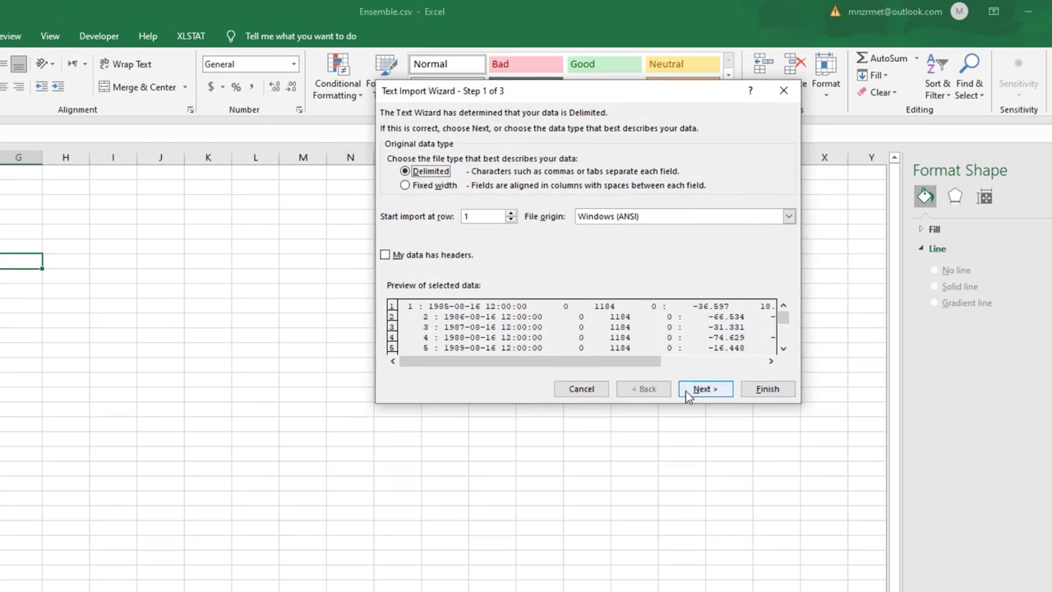
click(691, 392)
click(705, 392)
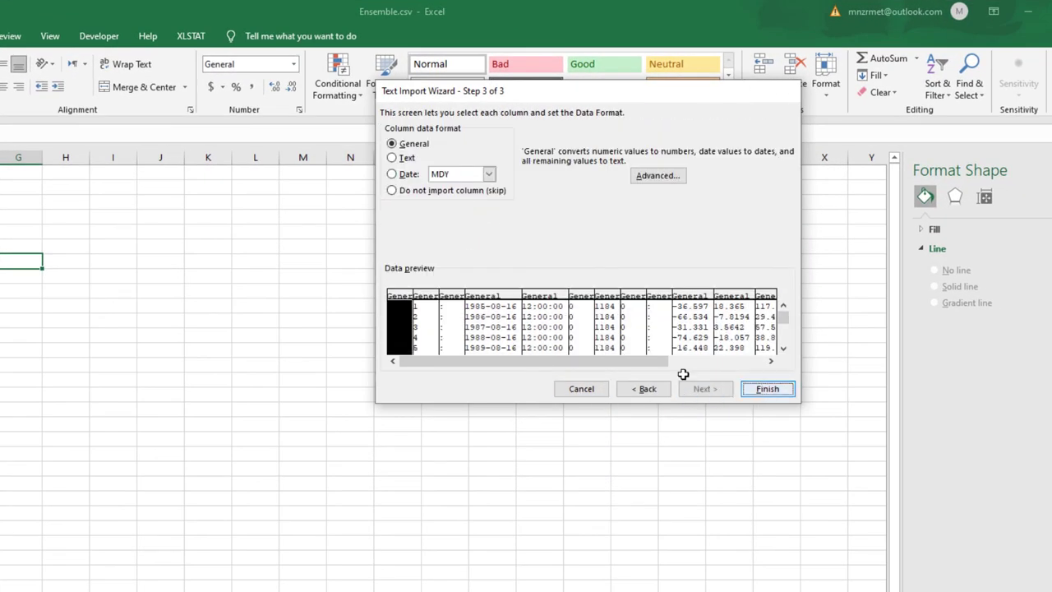
click(767, 389)
Chart the 16 detrended Mean values in column Q as a scatter with straight lines
drag(496, 263, 499, 484)
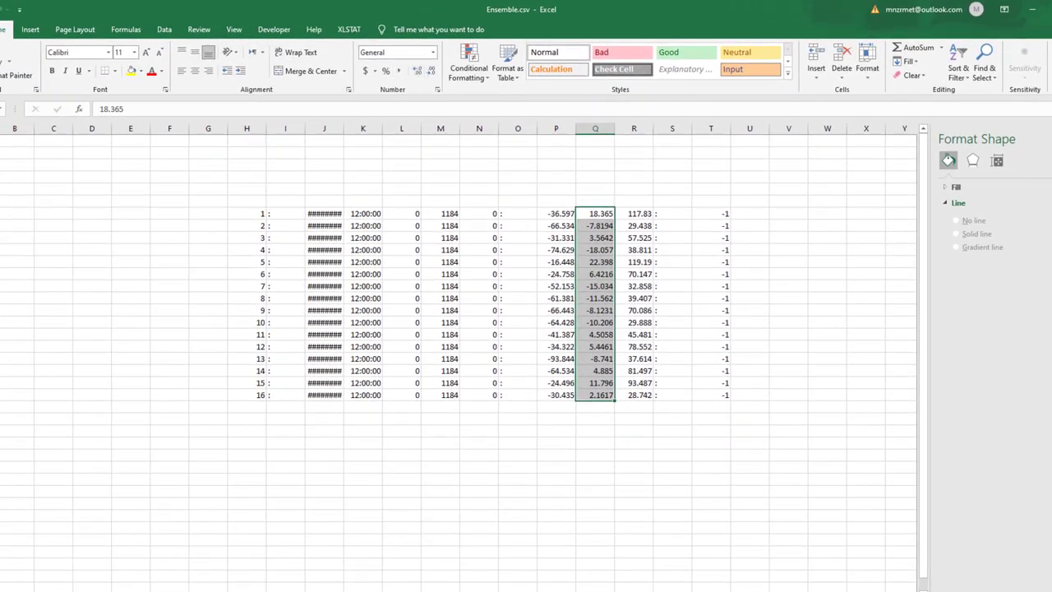
click(30, 28)
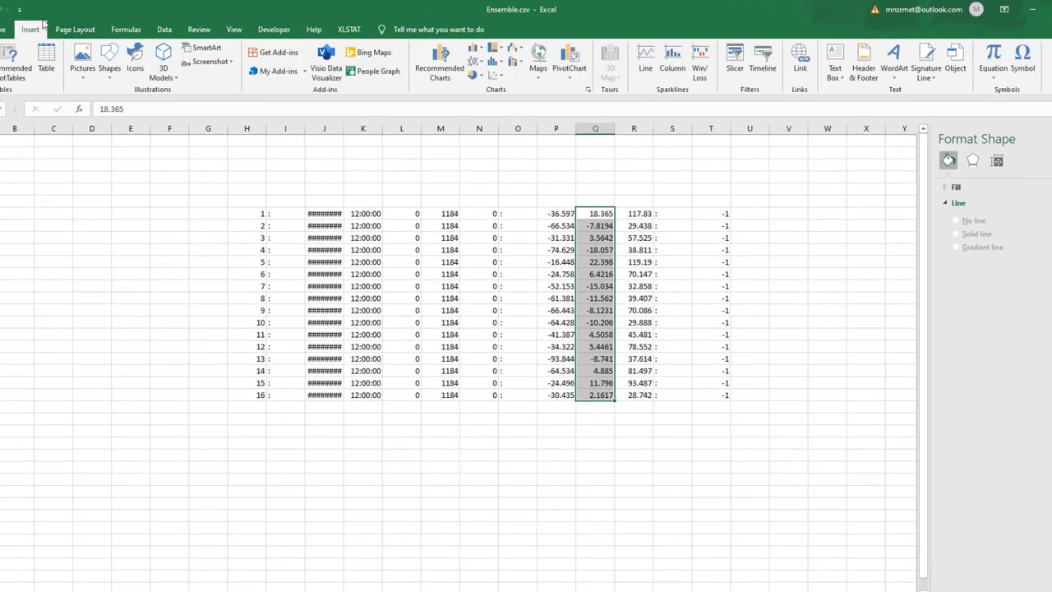
click(497, 76)
click(538, 146)
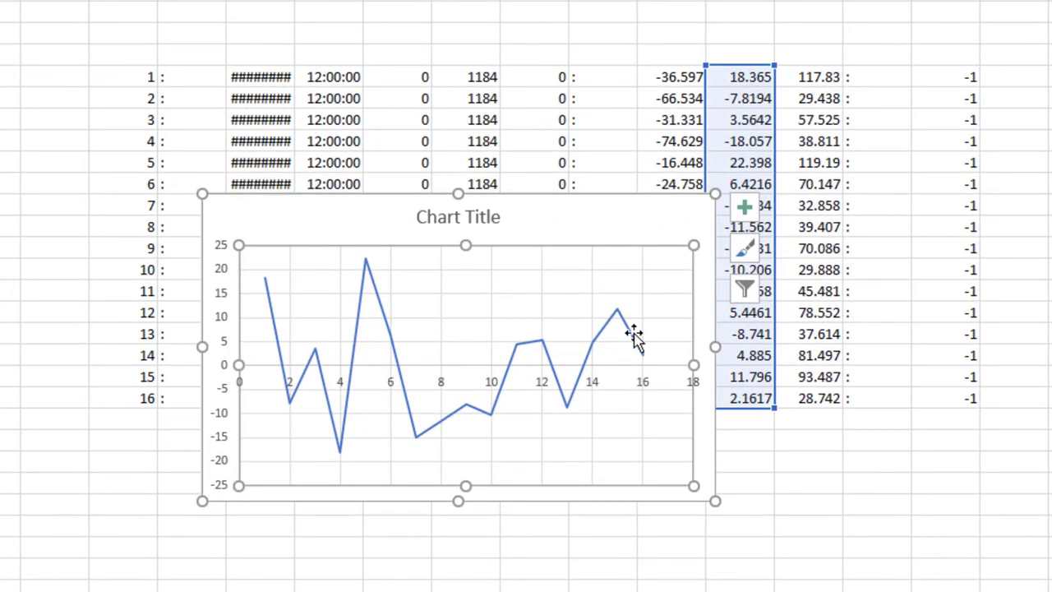
Add a linear trendline to the detrended Mean series, lying flat along zero, and move the chart up beside the data
right_click(576, 356)
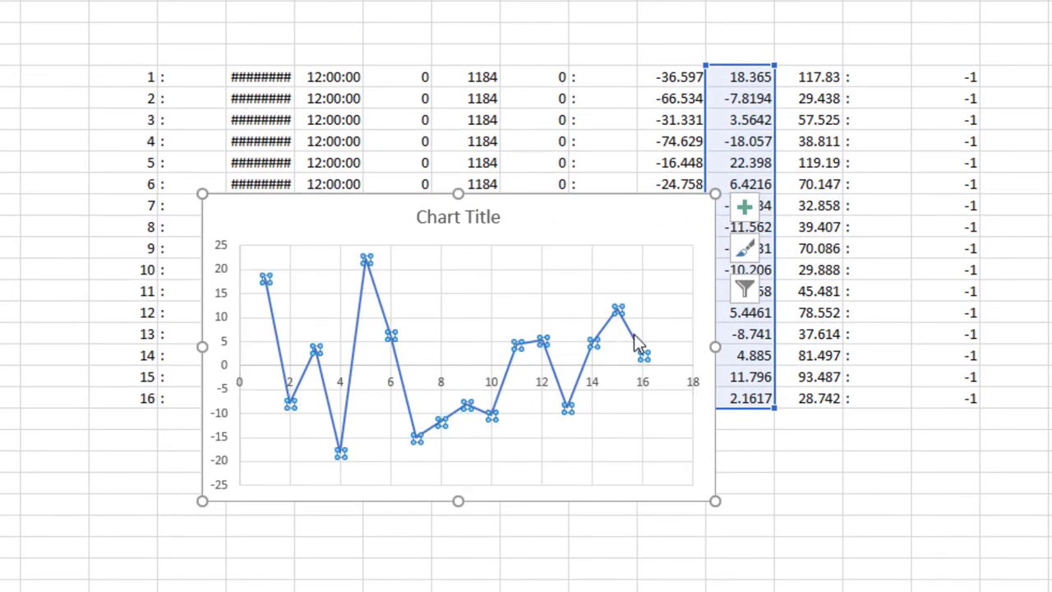
click(708, 506)
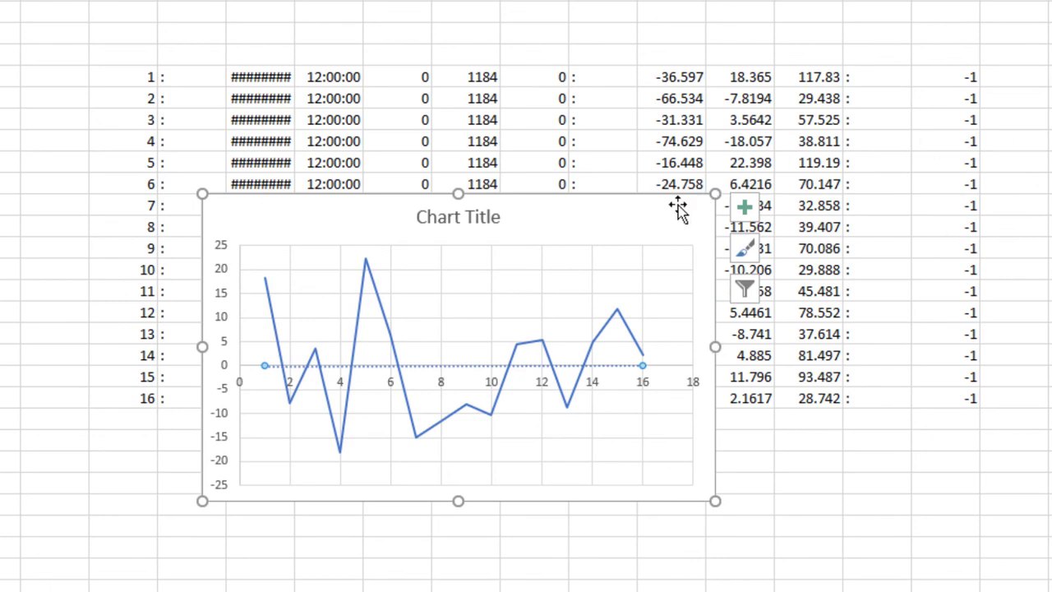
drag(676, 206, 763, 96)
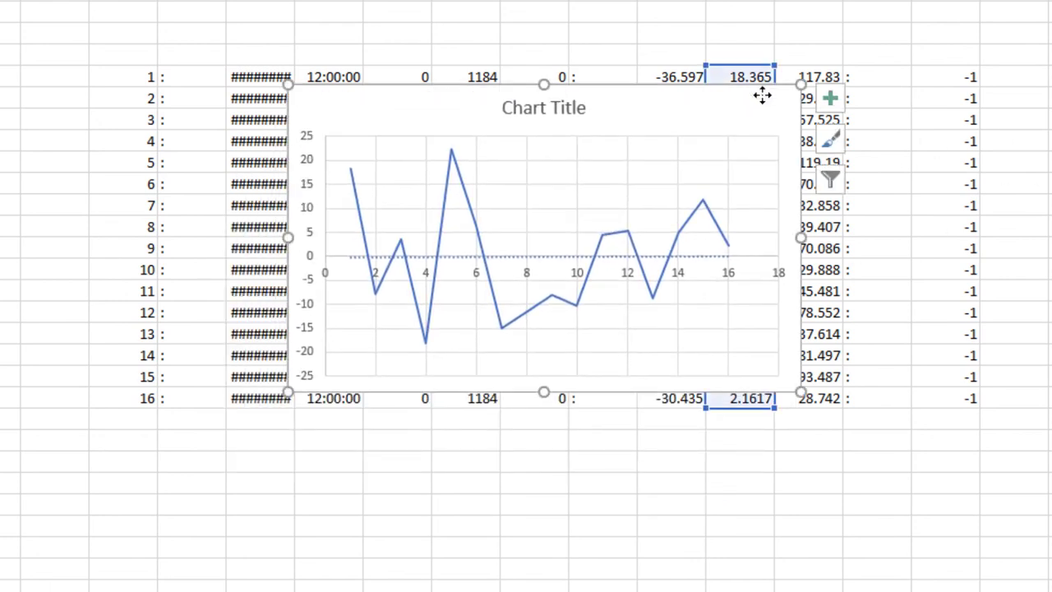